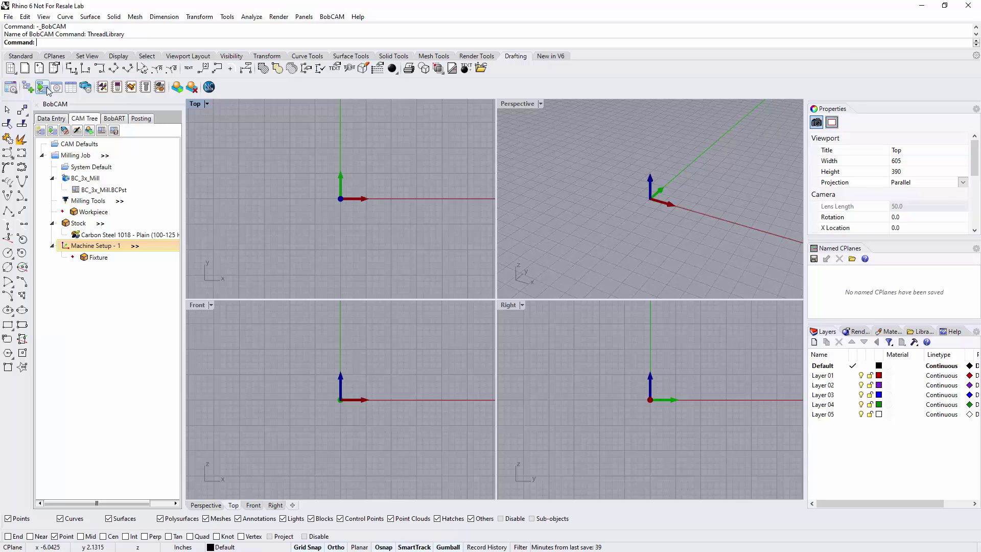
left_click(81, 146)
right_click(81, 145)
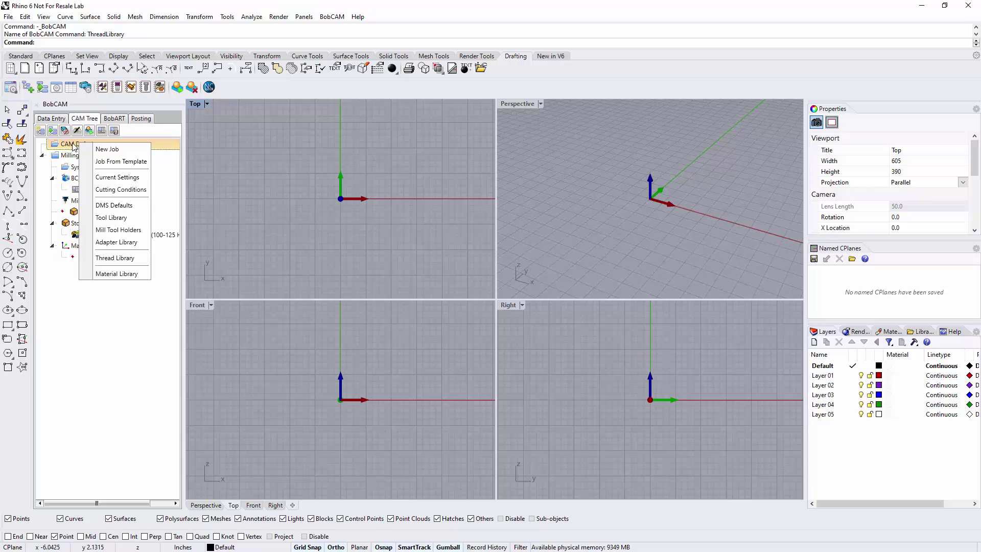
left_click(77, 146)
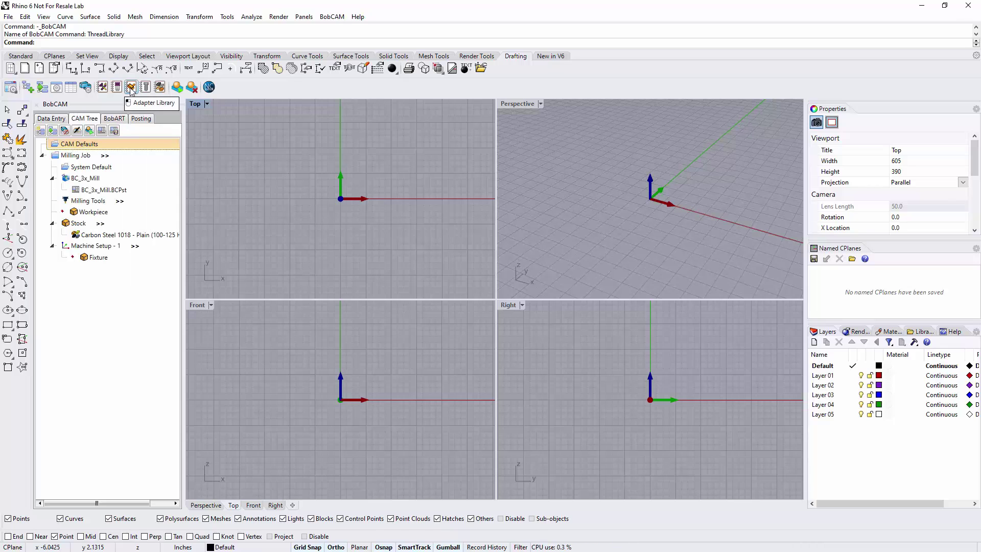
- Delete the existing Milling Job from the CAM tree
right_click(86, 156)
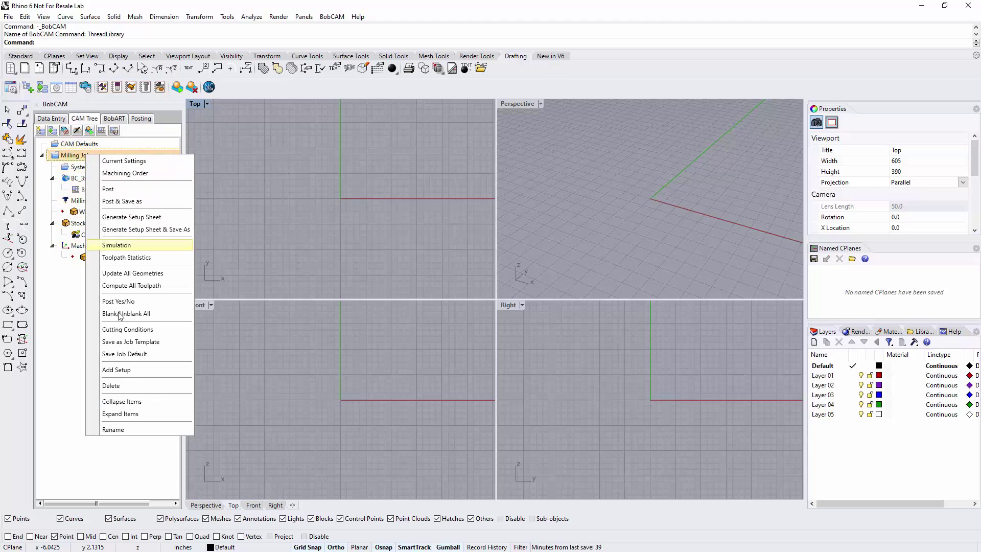
left_click(130, 385)
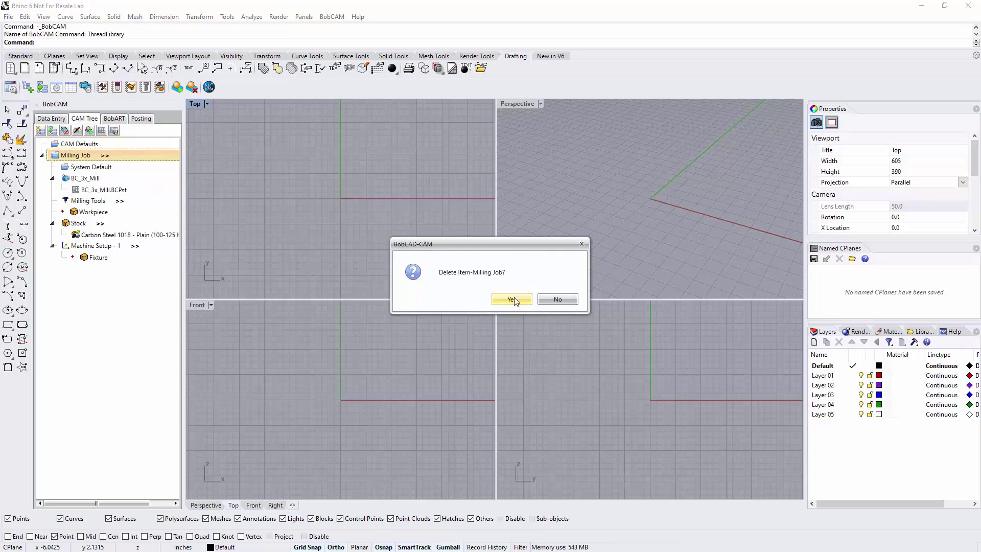
left_click(509, 296)
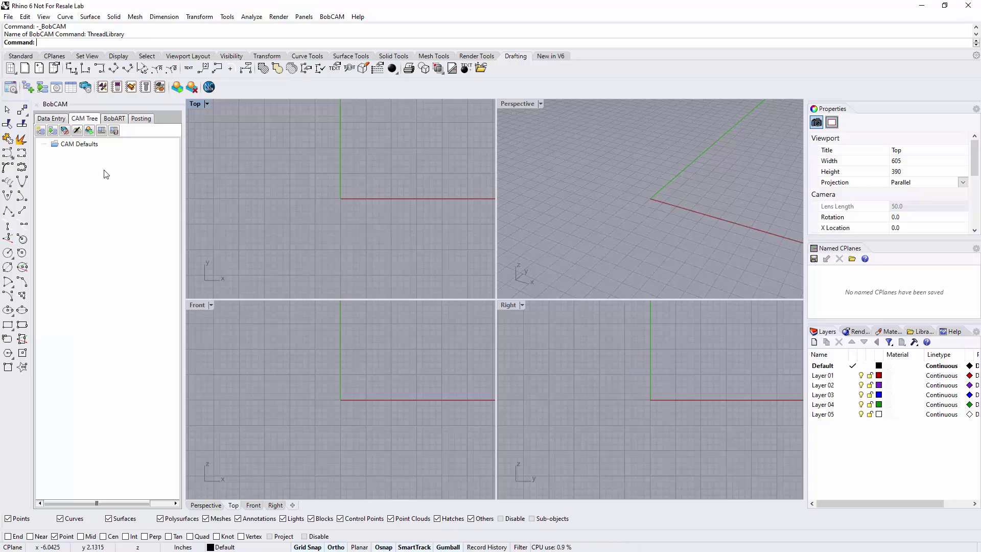
- Open the tool library from the CAM defaults and browse its Drill, Mill and Generic tool categories
right_click(89, 144)
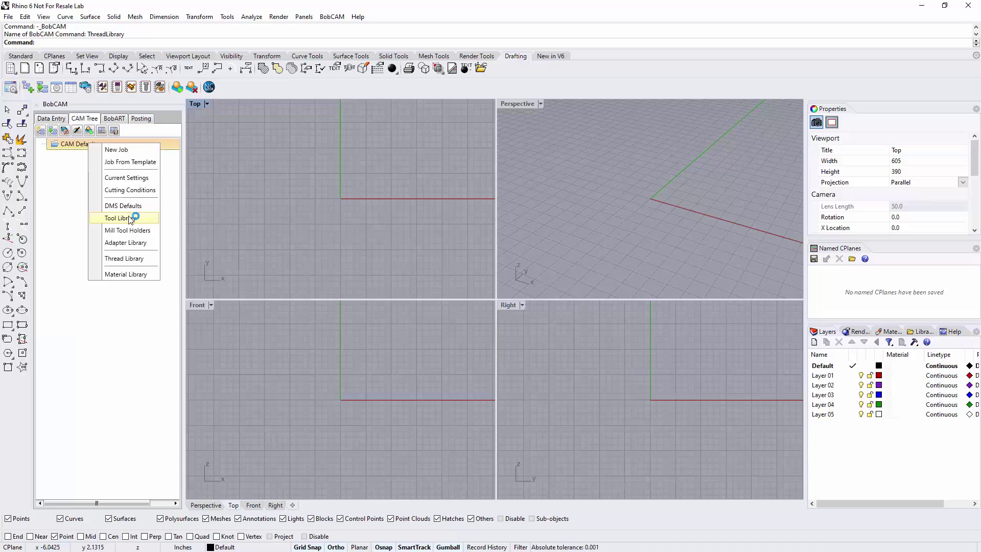
left_click(131, 218)
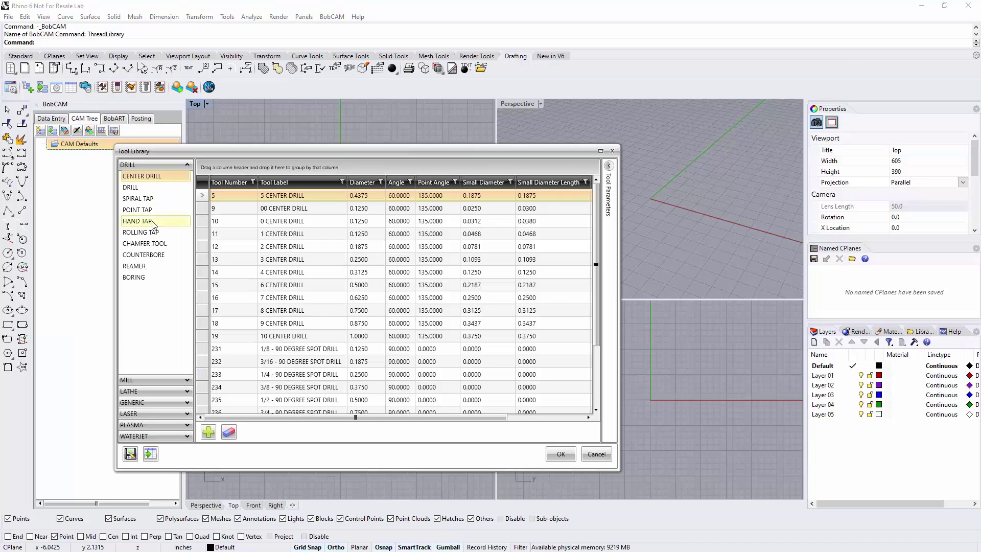
left_click(188, 165)
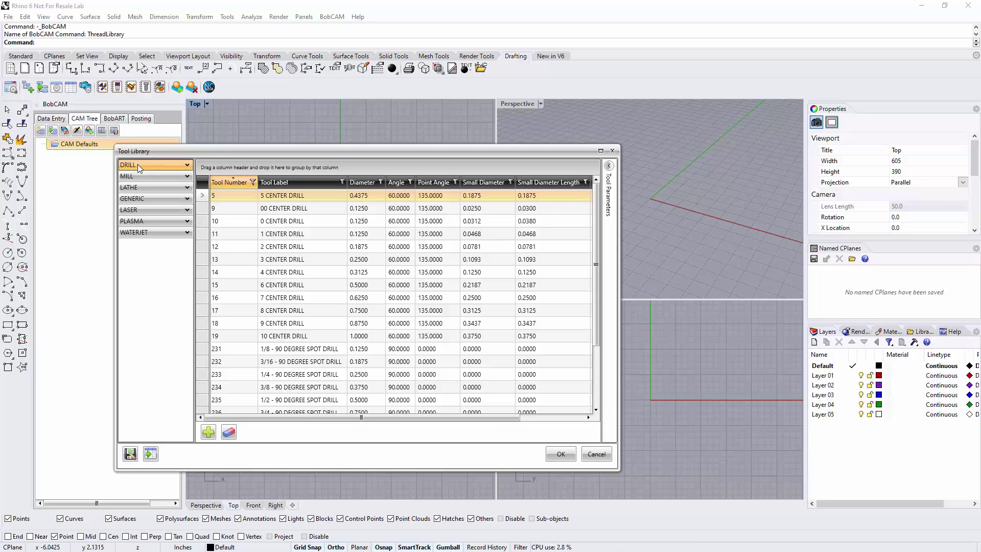
left_click(139, 176)
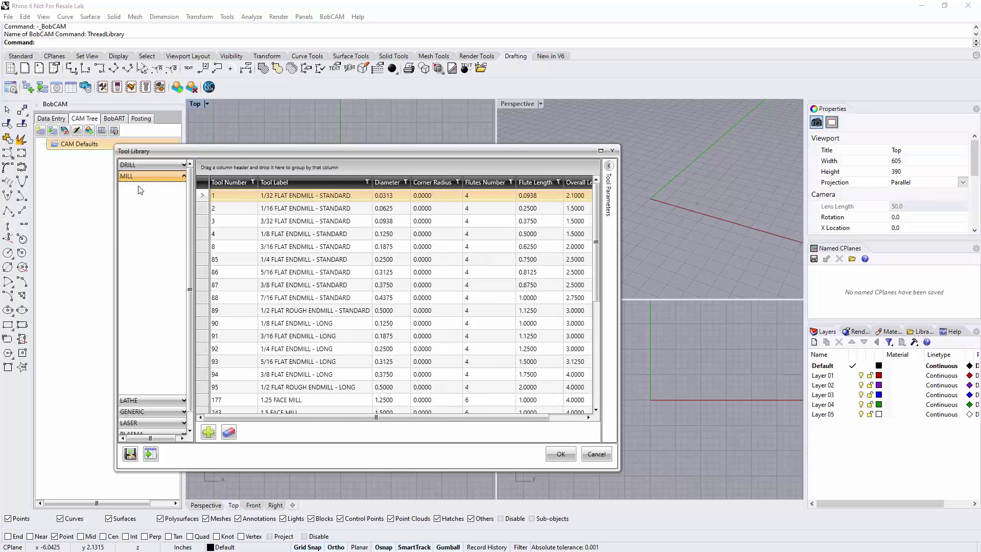
left_click(139, 176)
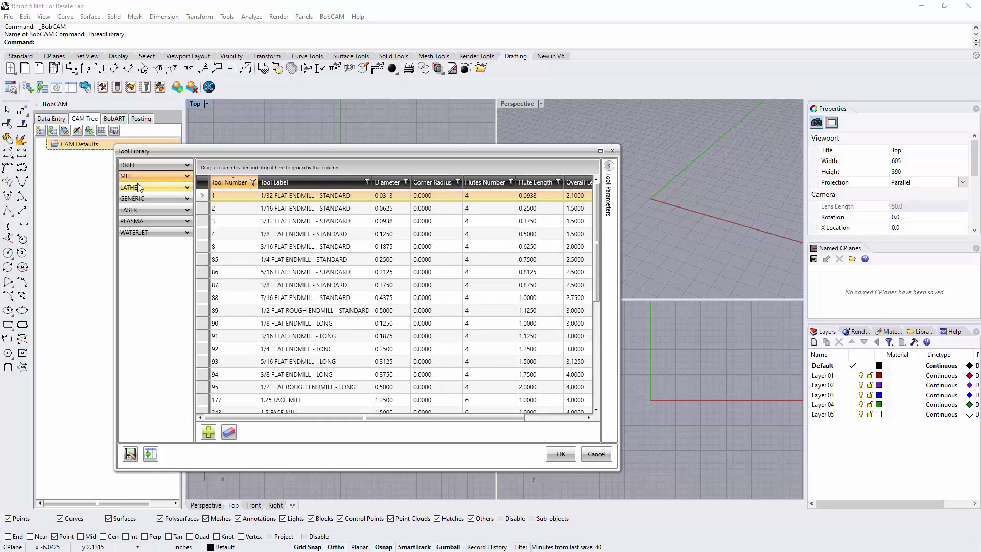
left_click(140, 200)
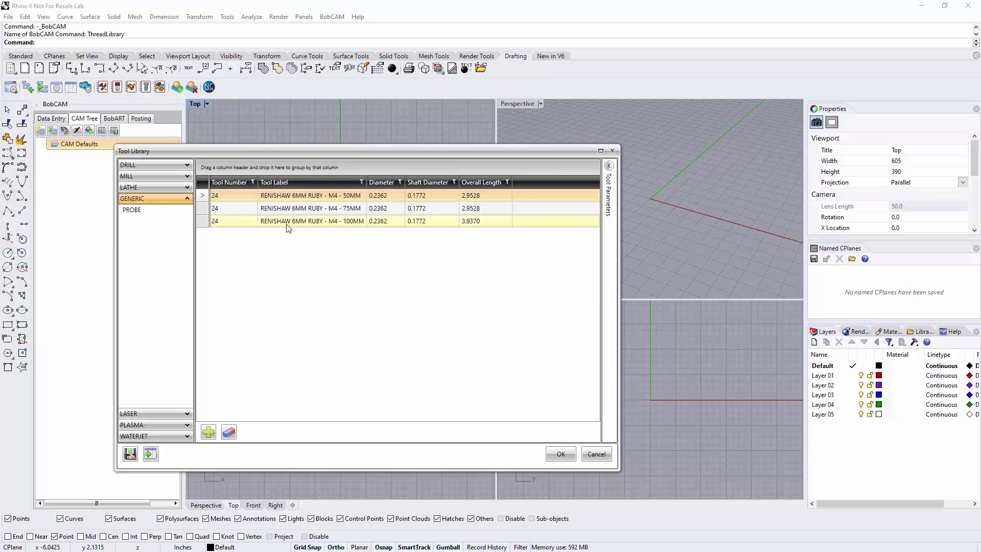
left_click(163, 198)
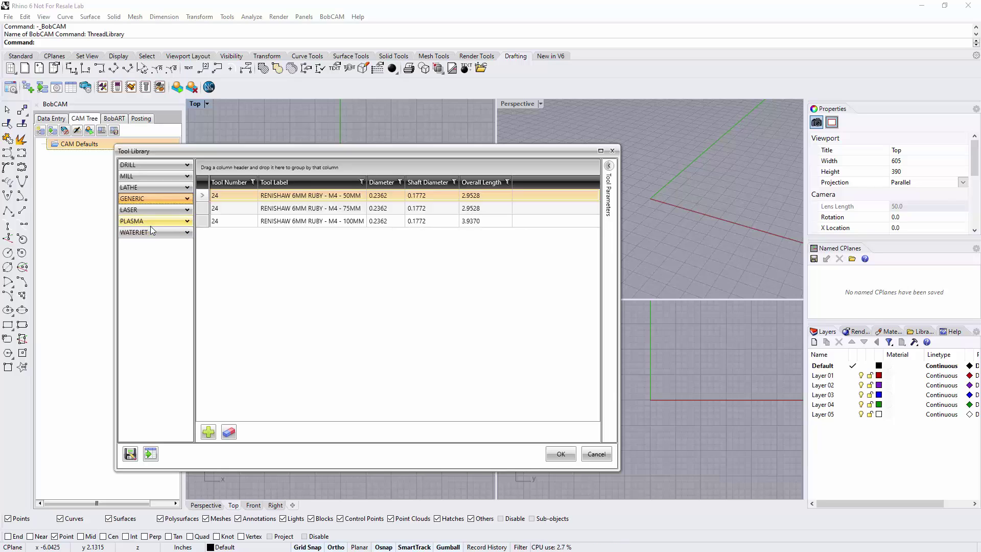
- Examine the Endmill Rough tools in the Mill category, including their dimensions, flute numbers and tool materials
left_click(142, 175)
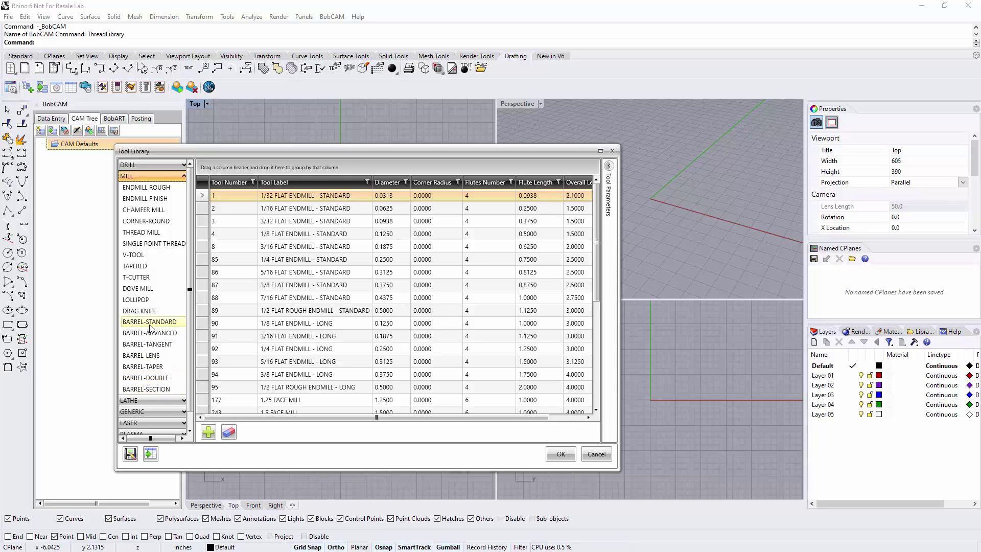
left_click(143, 188)
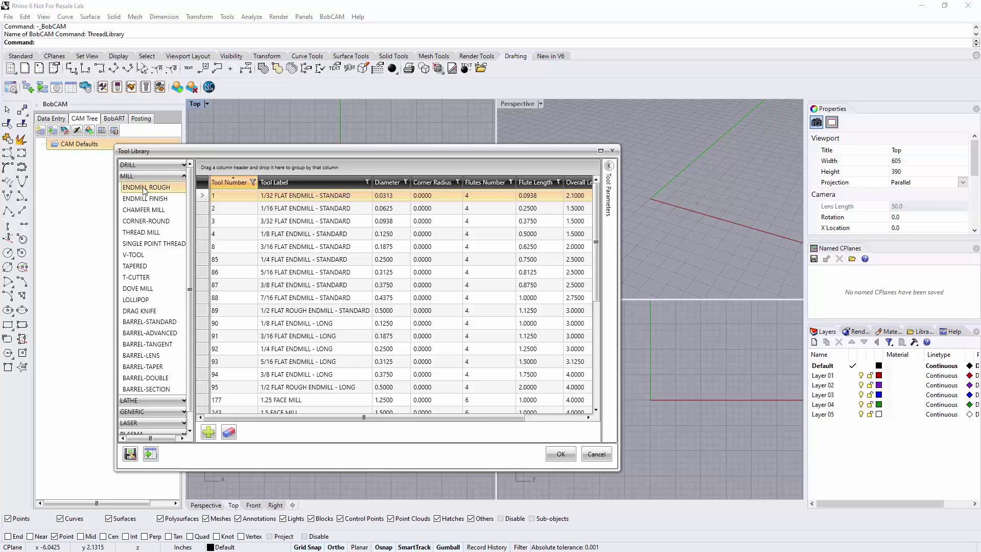
scroll(358, 240, "down", 5)
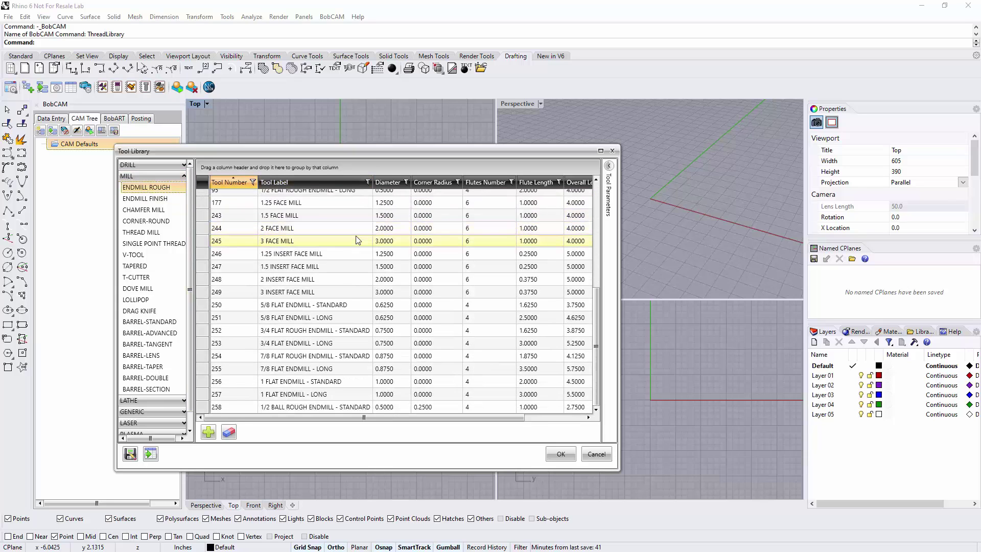
scroll(358, 241, "up", 5)
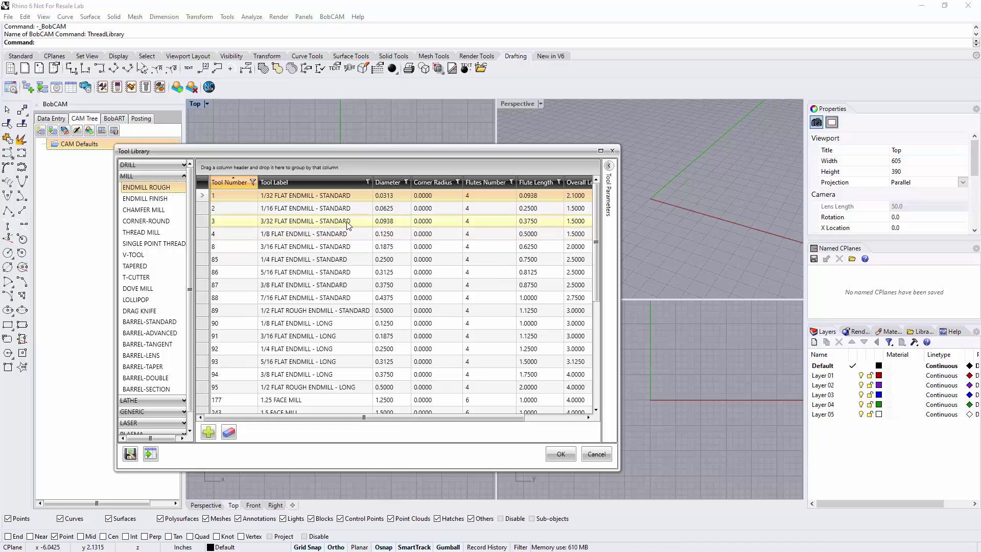
left_click_drag(365, 418, 320, 401)
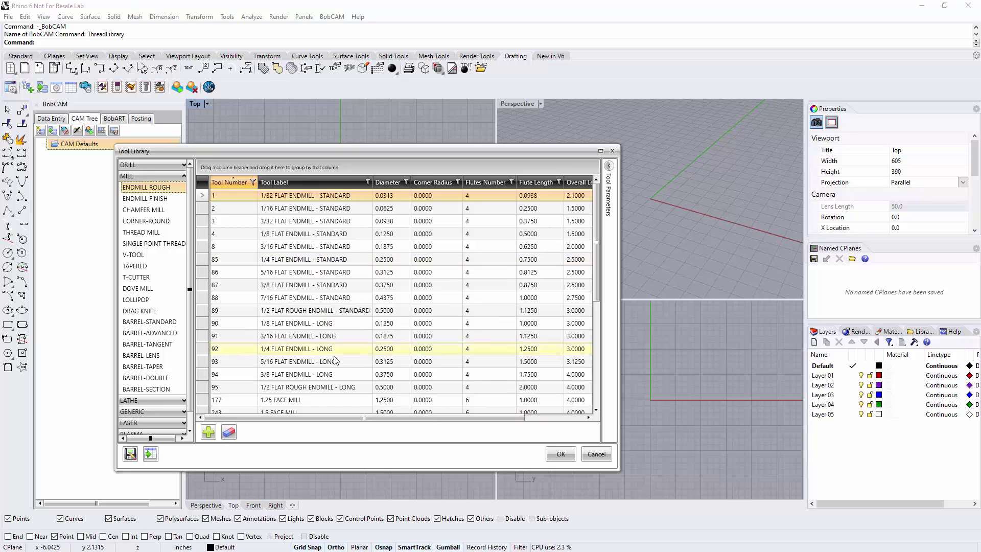
left_click_drag(332, 416, 392, 417)
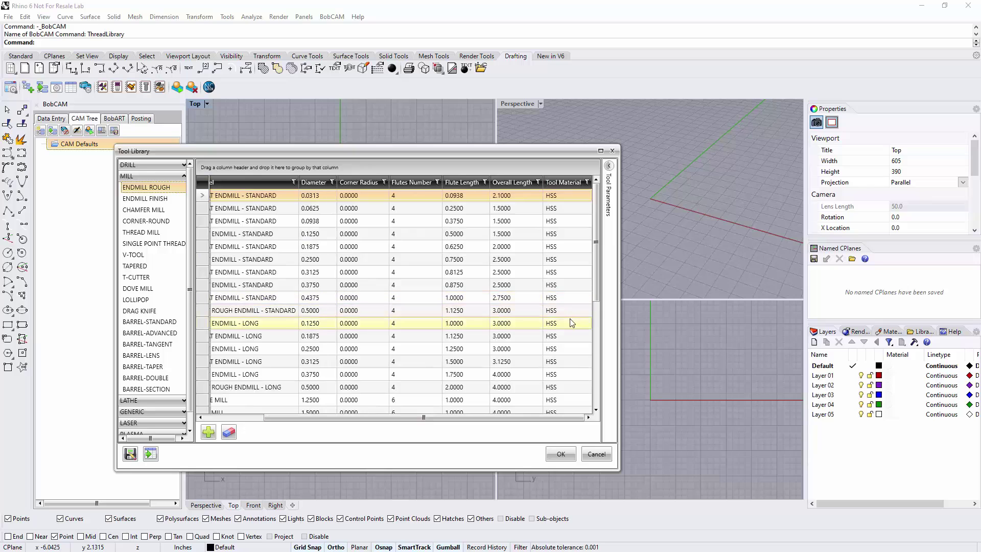
left_click_drag(599, 291, 485, 286)
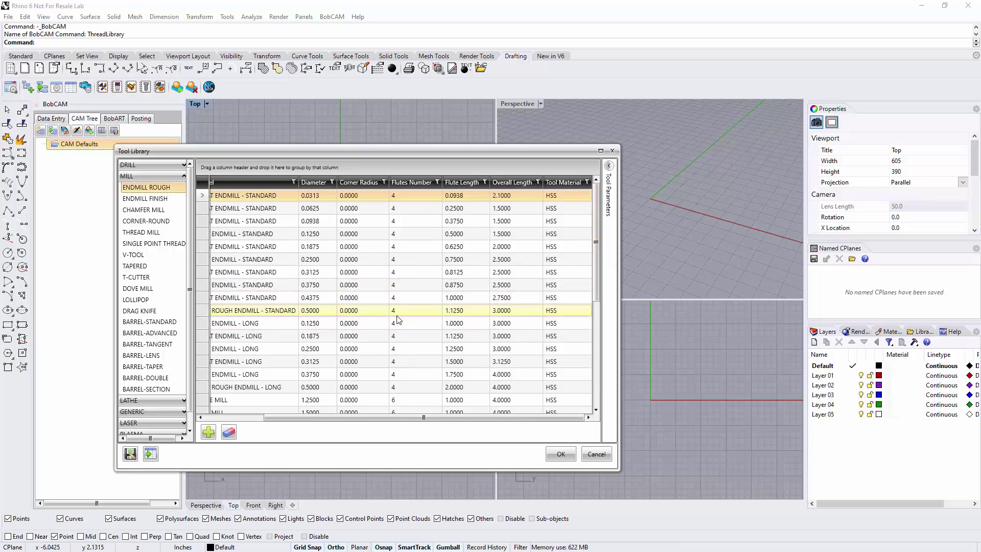
left_click_drag(333, 415, 274, 418)
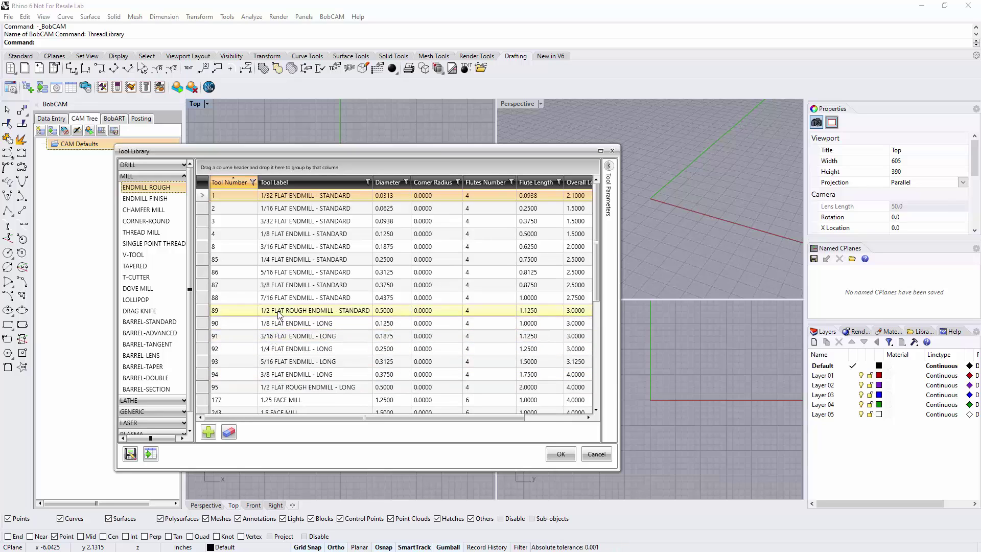
- Open the tool parameters of the 3/8 FLAT ENDMILL - STANDARD and set its tool material to CARBIDE
left_click(335, 287)
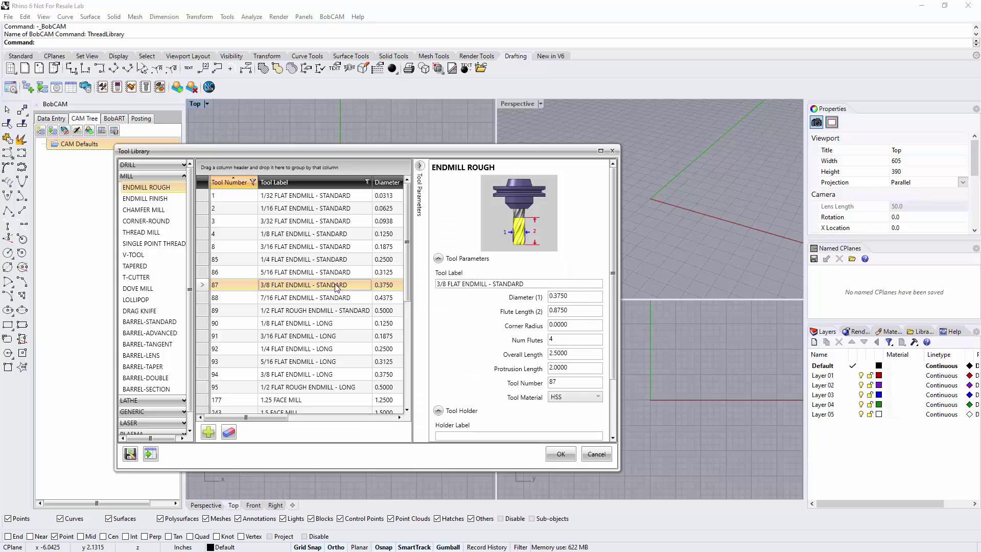
left_click(421, 171)
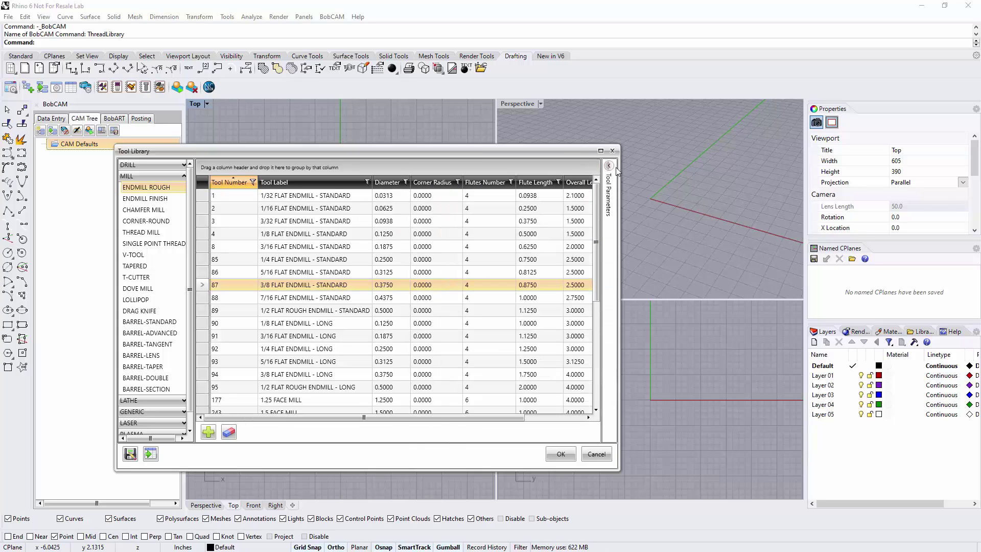
left_click(614, 168)
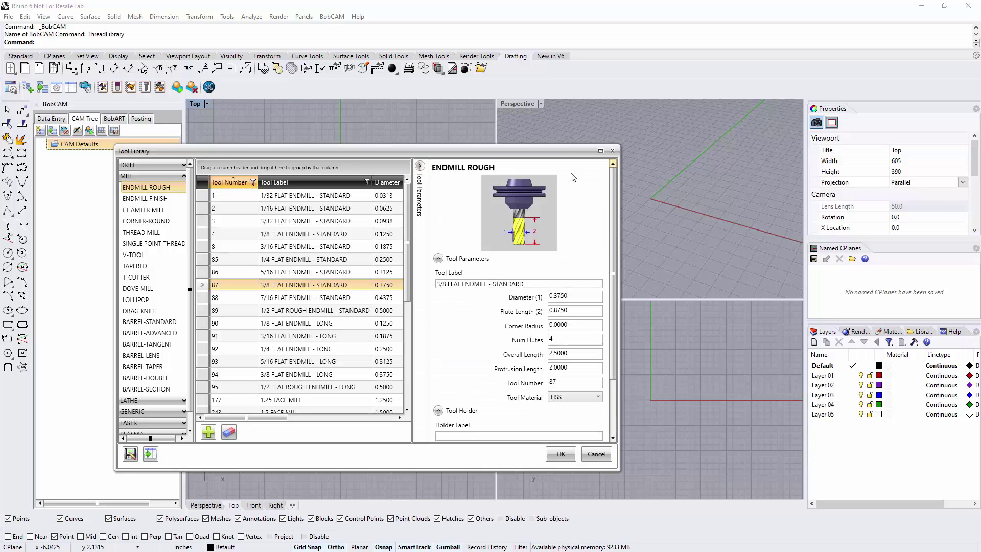
left_click(420, 166)
left_click(611, 168)
scroll(572, 366, "down", 2)
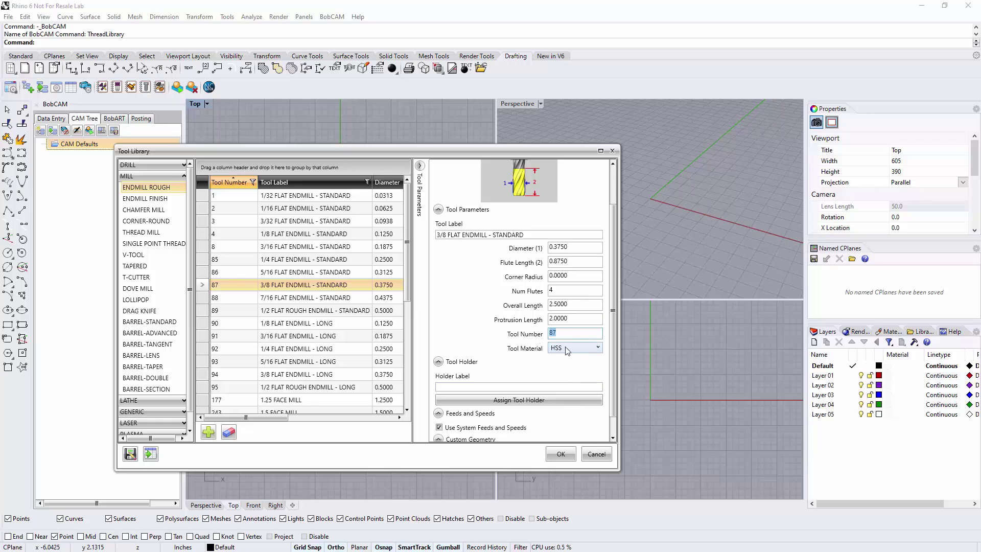
left_click(572, 348)
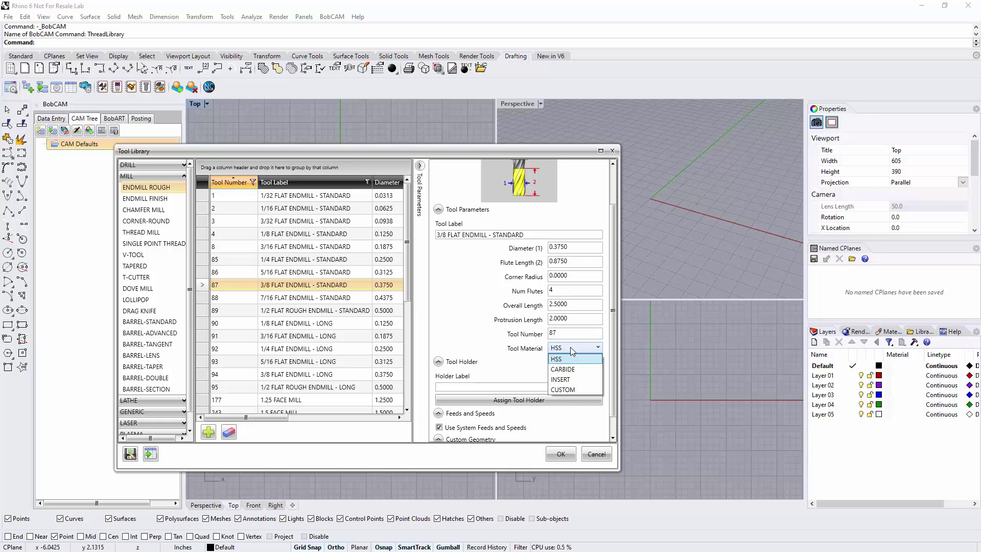
key("Escape")
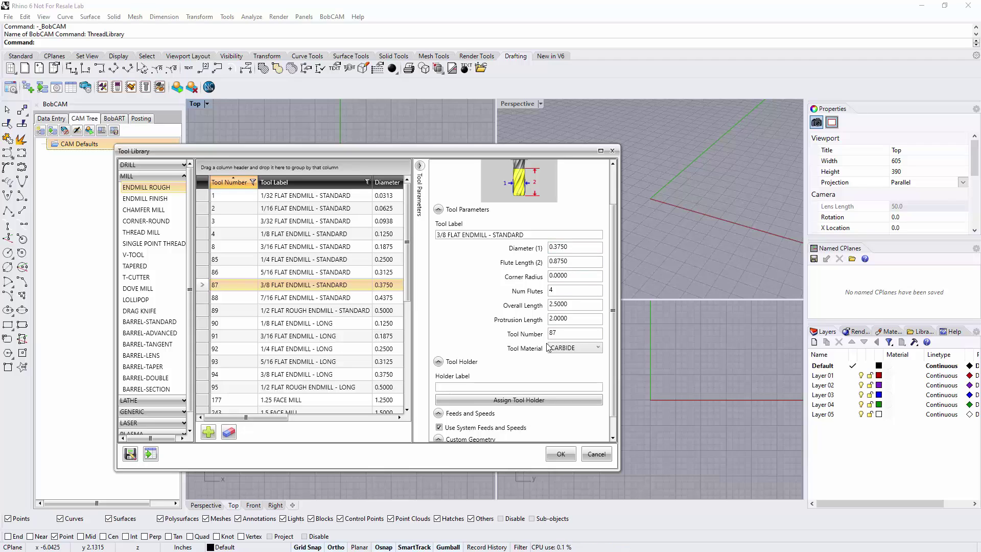
- Open the tool holder assignment for the 3/8 endmill and compare the CAT 40, CAT 50 and BT 40 holder arbors
scroll(499, 322, "down", 1)
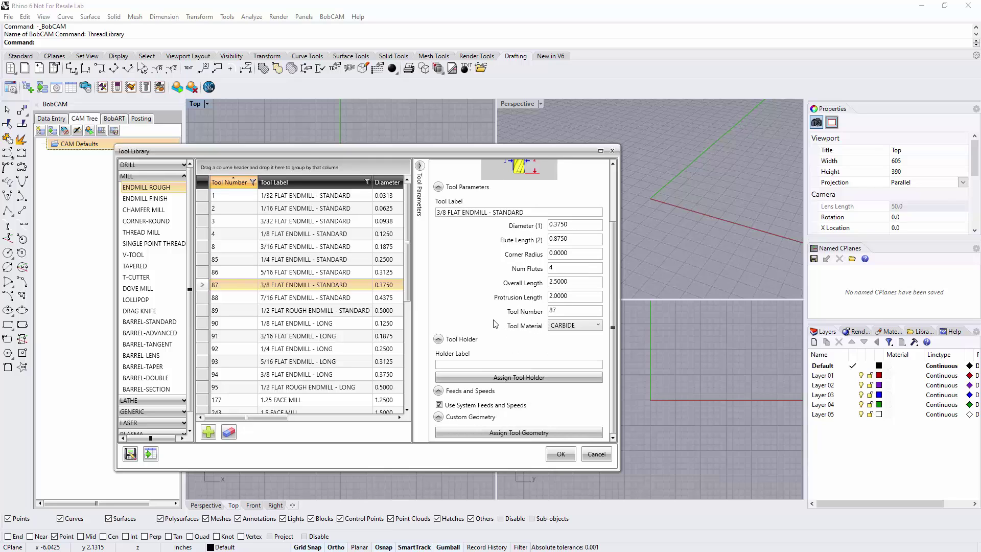
left_click(494, 379)
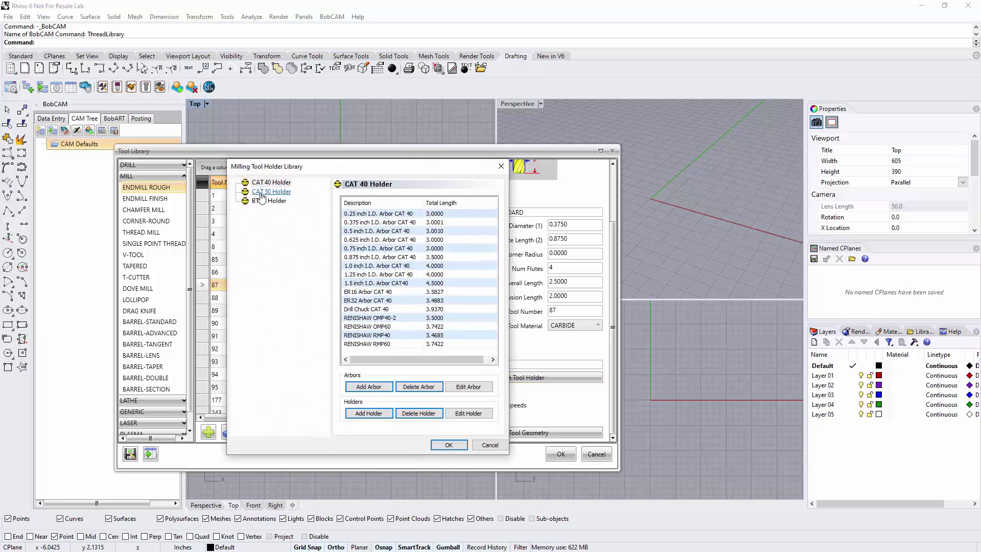
left_click(270, 182)
left_click(271, 192)
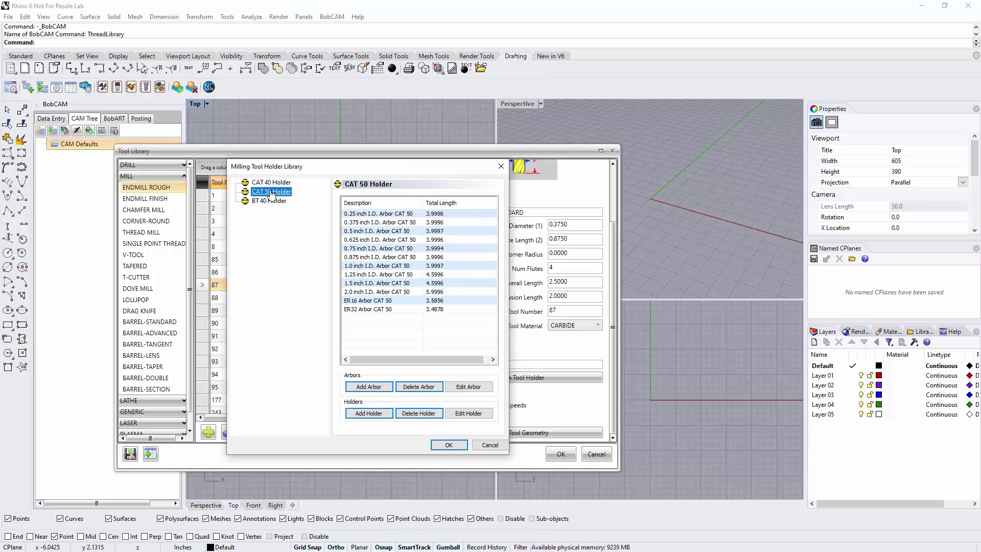
left_click(269, 201)
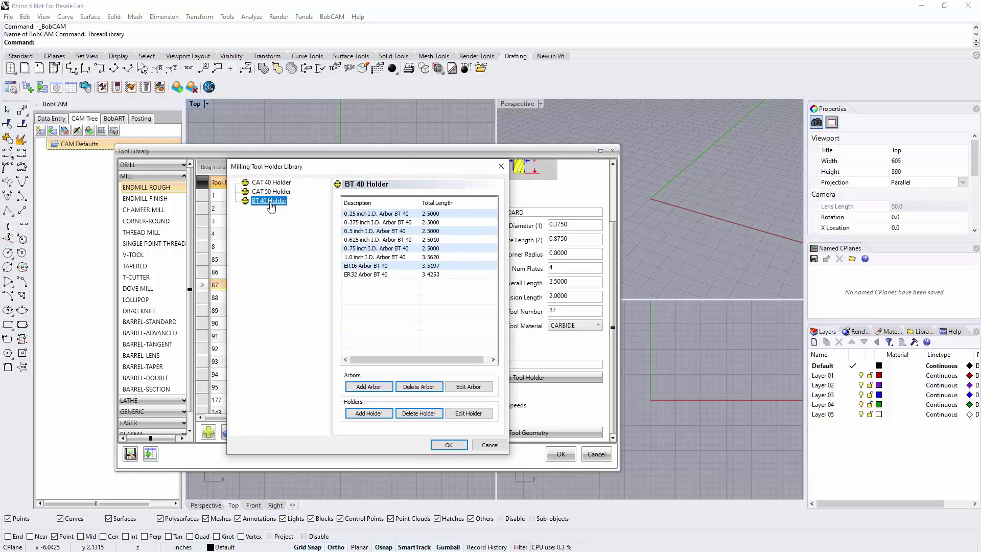
left_click(272, 183)
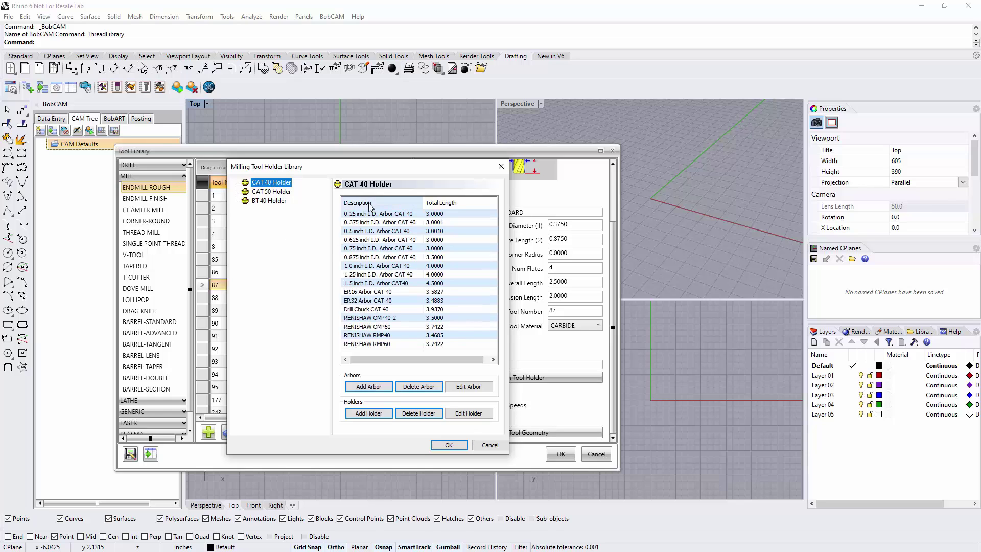
- Open the Drill Chuck CAT 40 arbor definition and examine the heights and diameters of its cylinder and cone elements
double_click(363, 312)
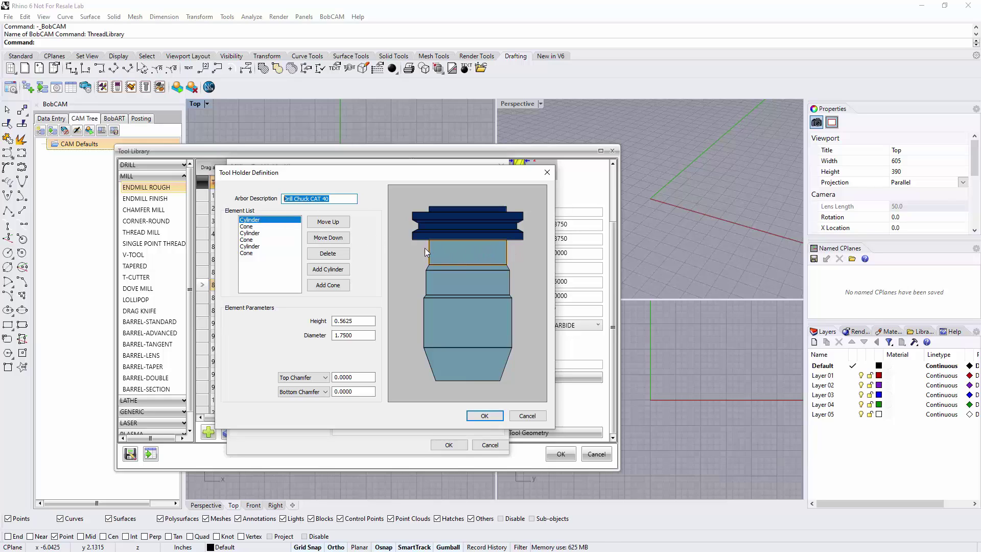
left_click(343, 335)
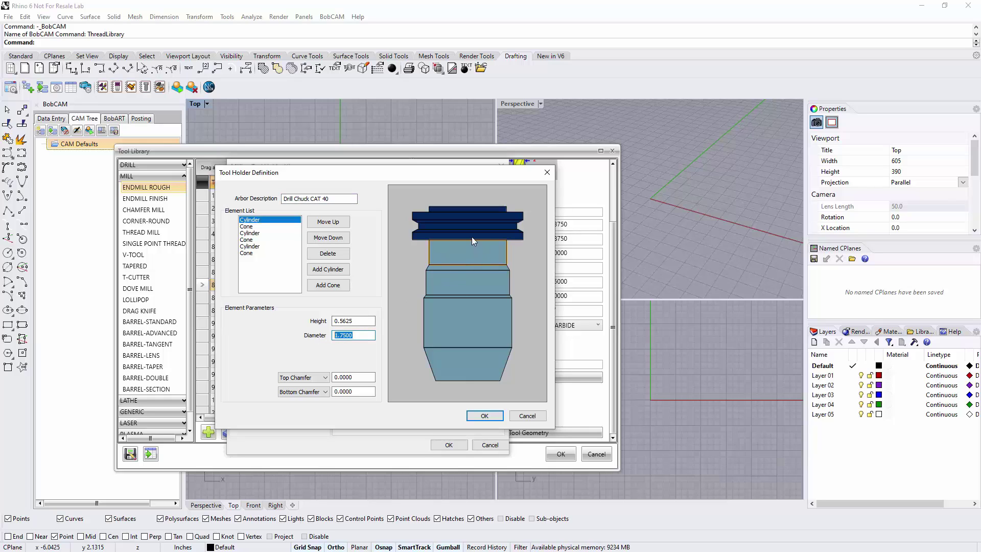
left_click_drag(367, 321, 327, 326)
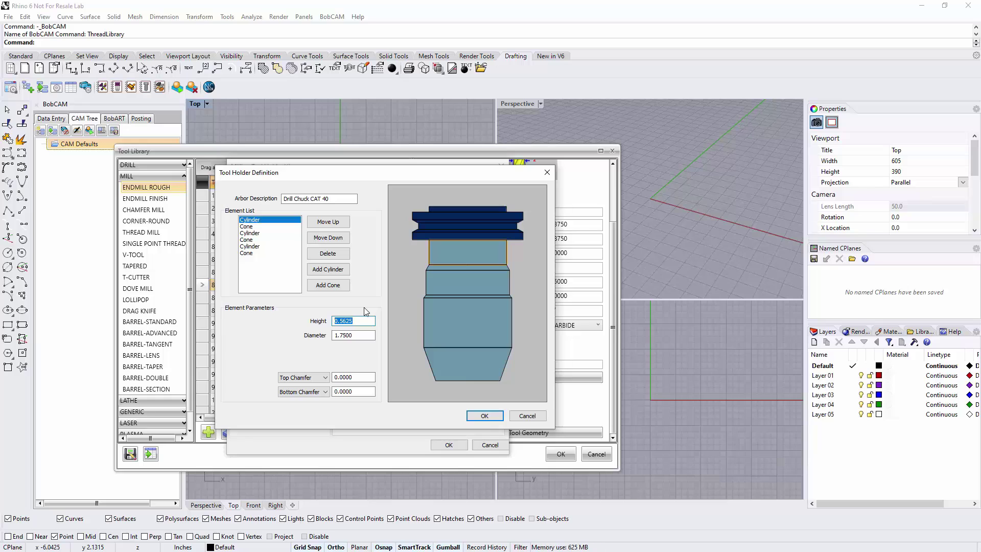
left_click(246, 226)
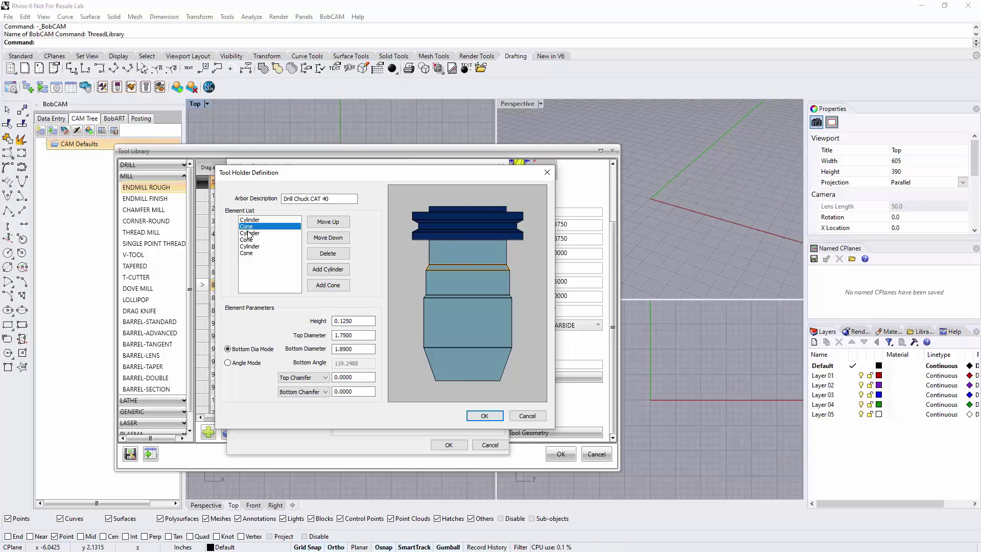
double_click(350, 335)
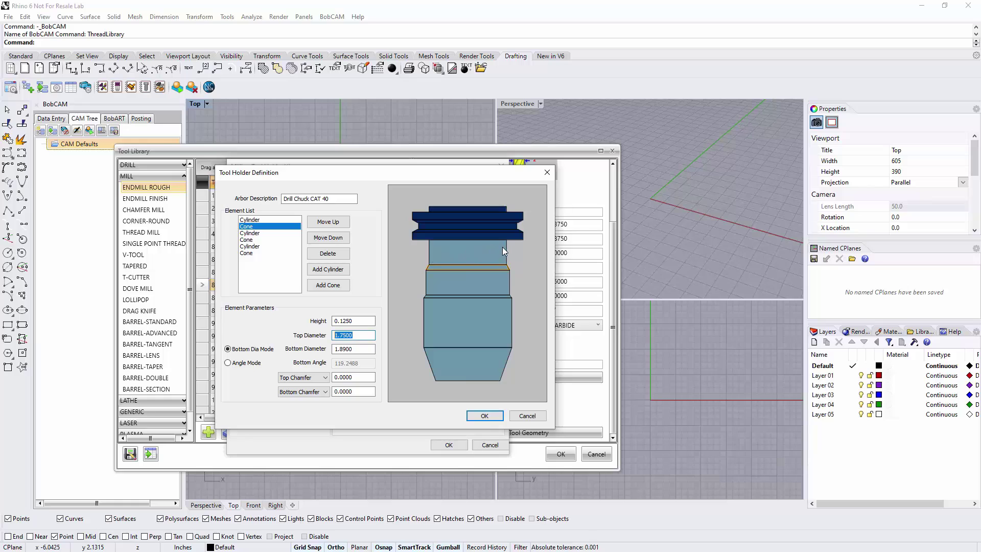
key("Tab")
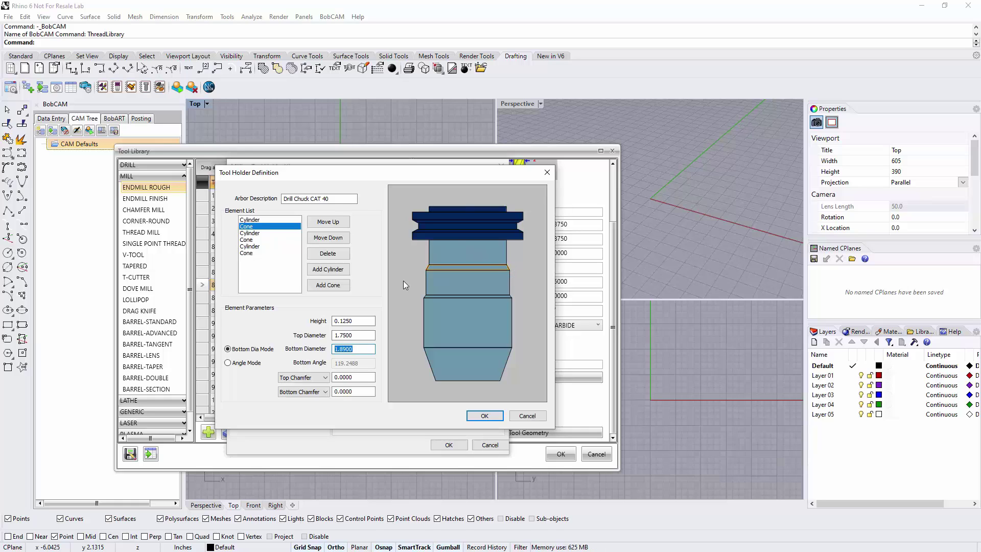
left_click(361, 320)
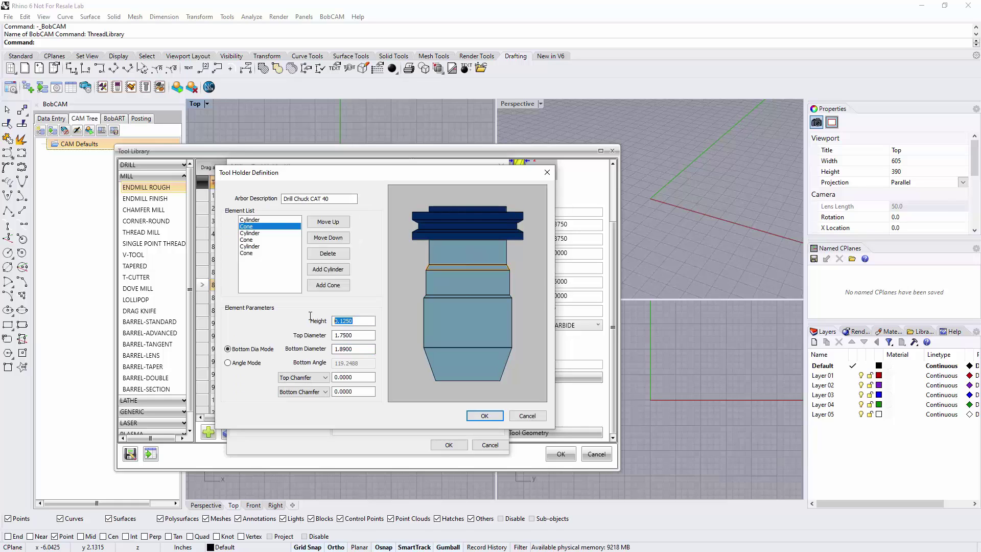
left_click(253, 247)
left_click(254, 253)
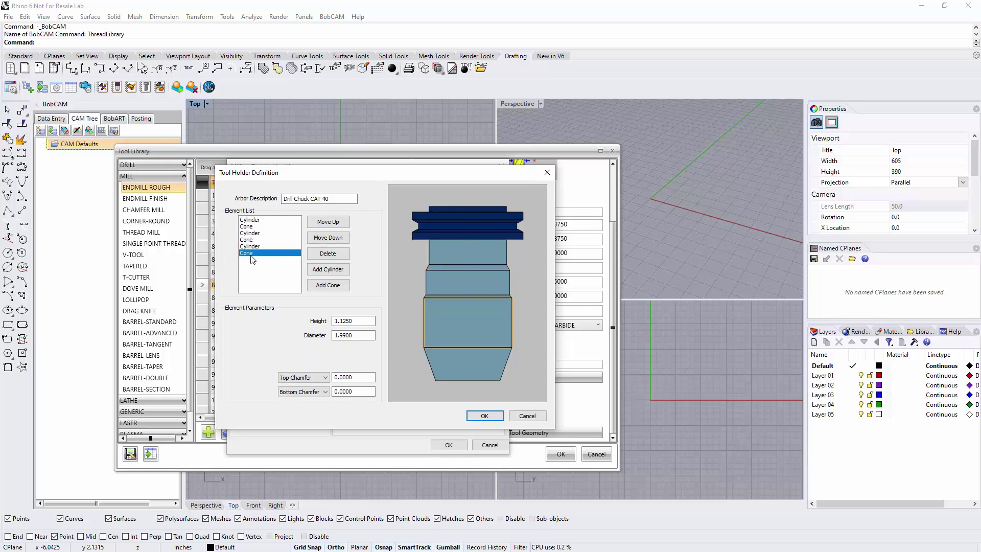
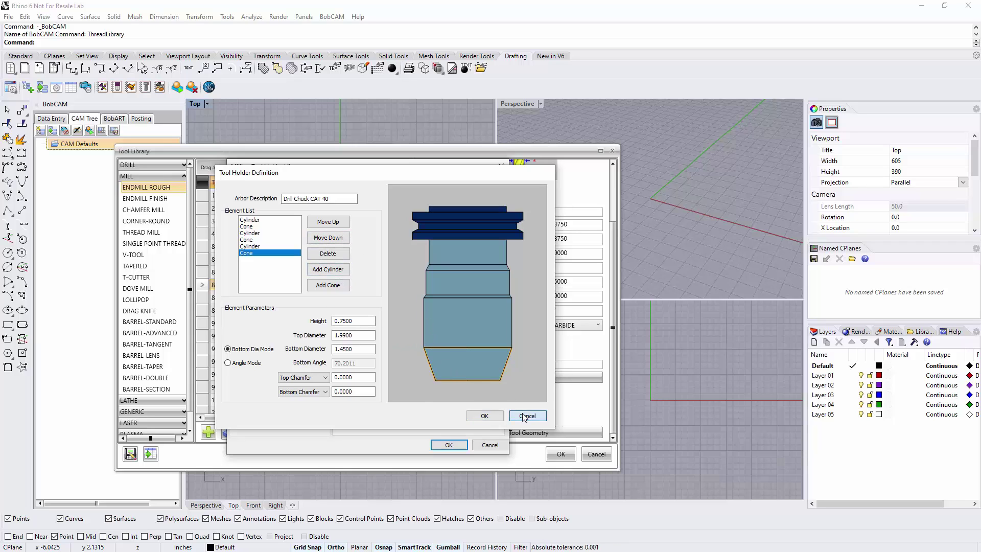
left_click(485, 415)
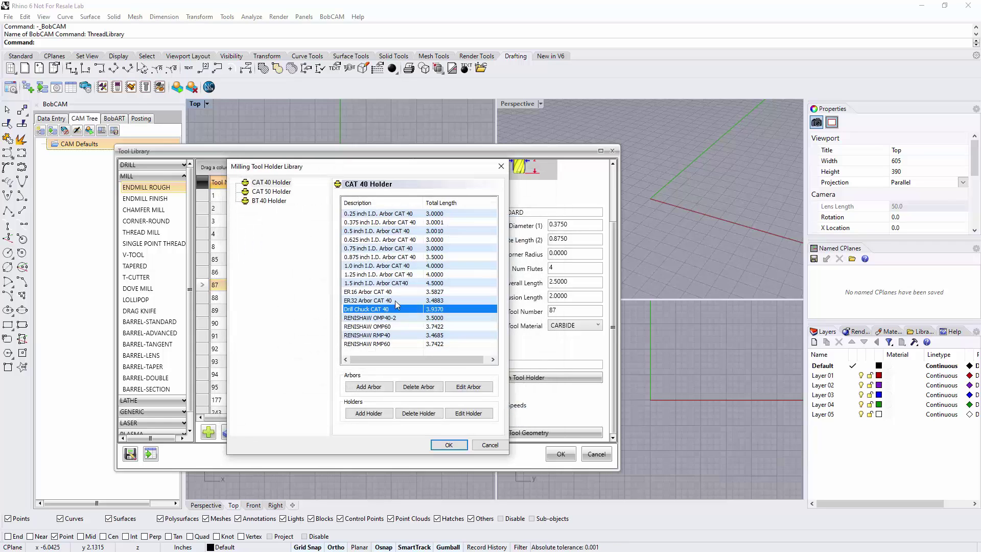
- Assign the 0.375 inch I.D. Arbor CAT 40 as the tool holder of the 3/8 flat endmill
left_click(361, 223)
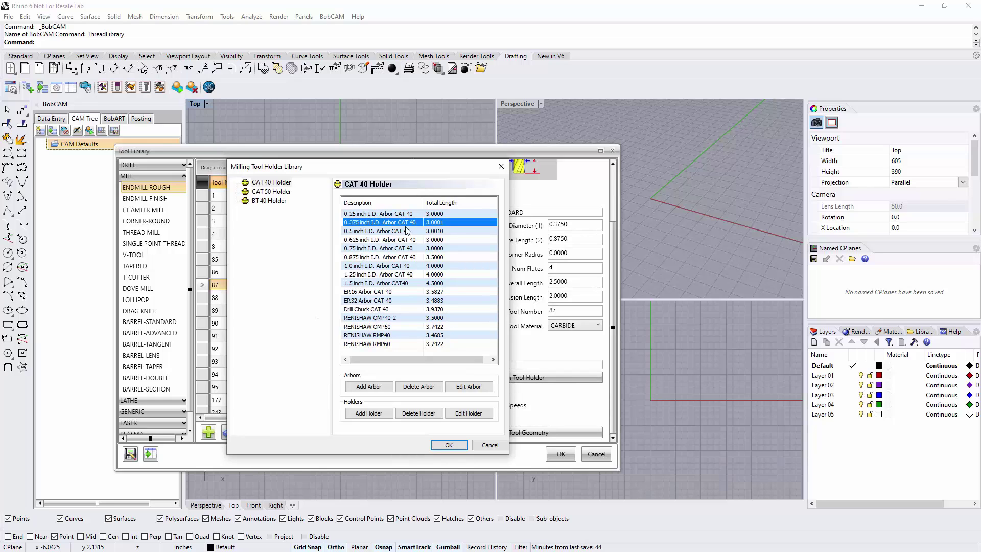
left_click(448, 445)
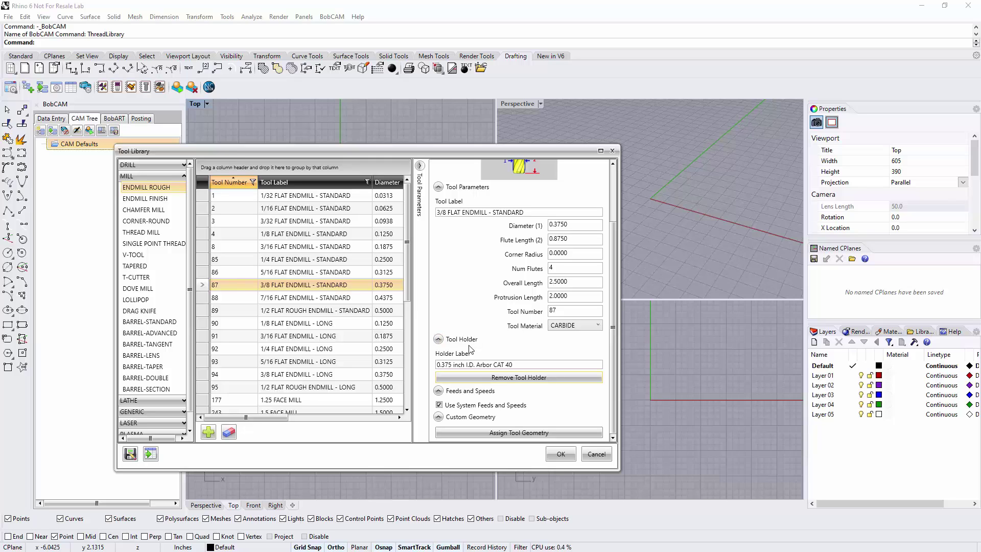
- Switch off system feeds and speeds briefly to view the manual spindle speed and feedrate settings, and restore the option
left_click(439, 404)
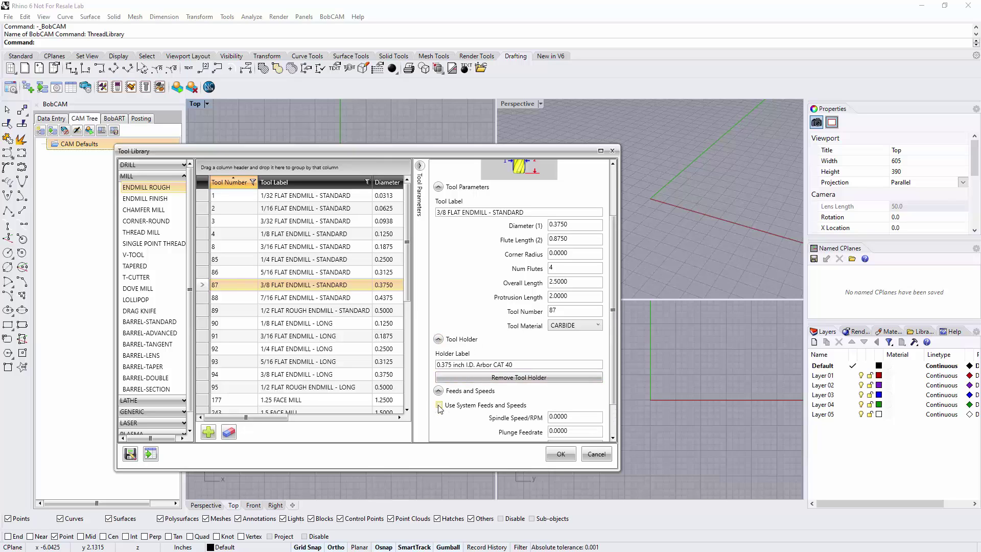
scroll(494, 357, "down", 2)
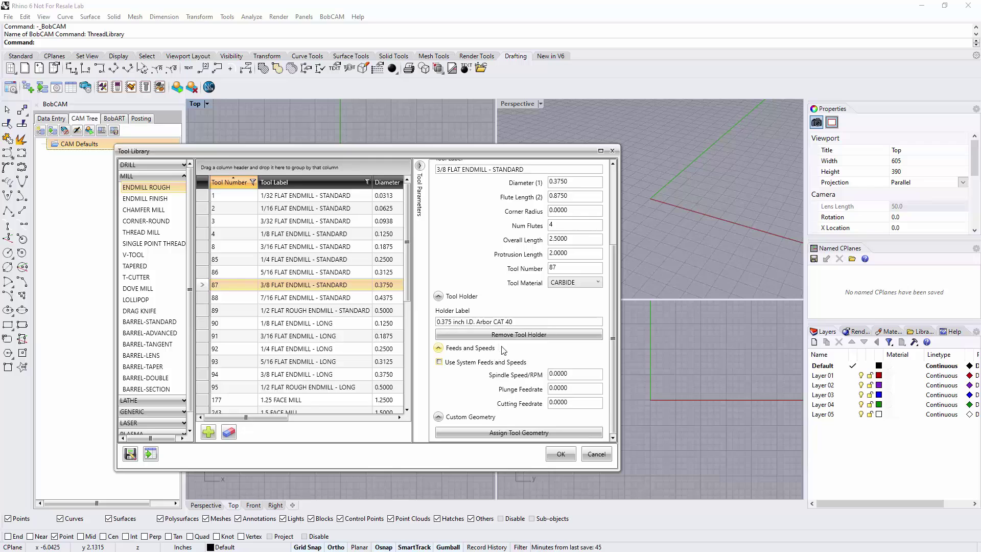
left_click_drag(584, 377, 527, 377)
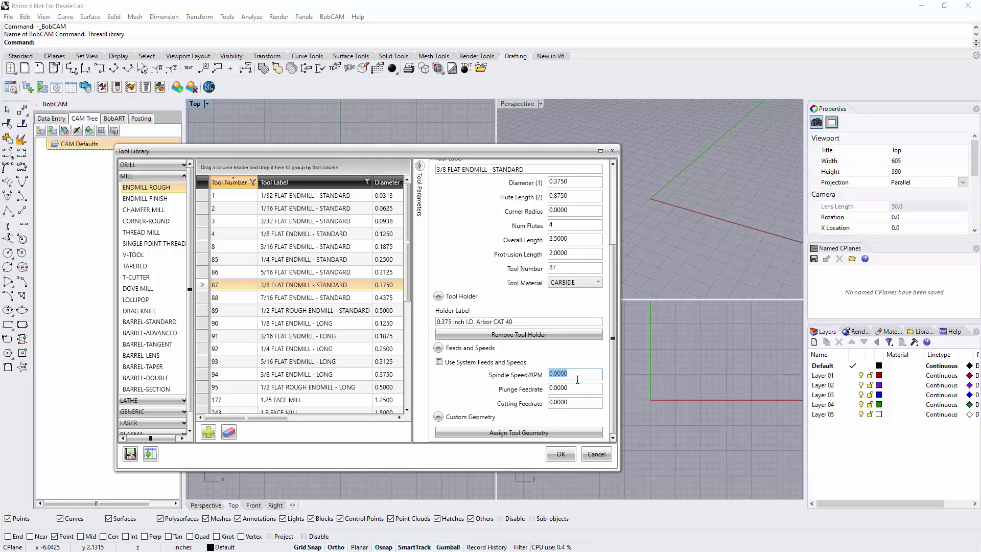
left_click(439, 362)
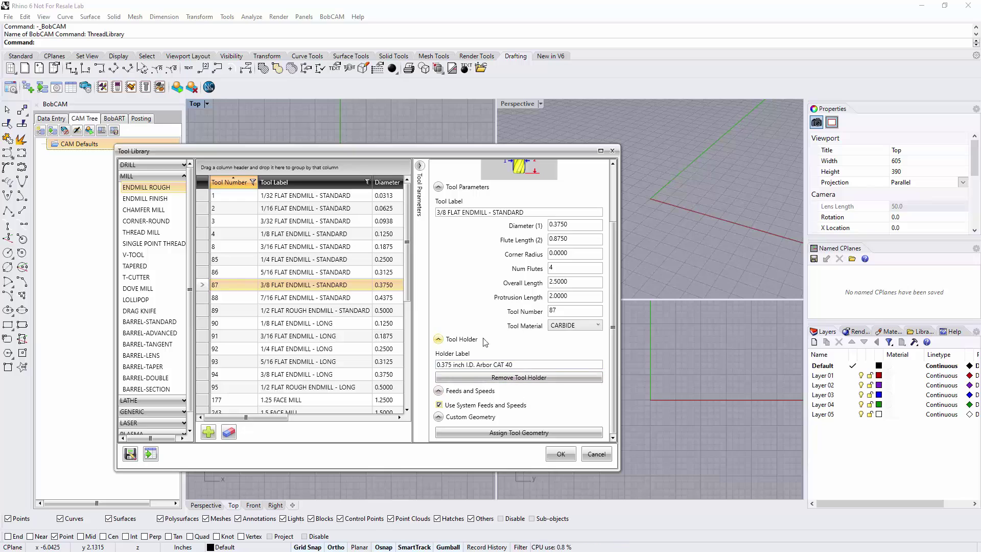
left_click(420, 166)
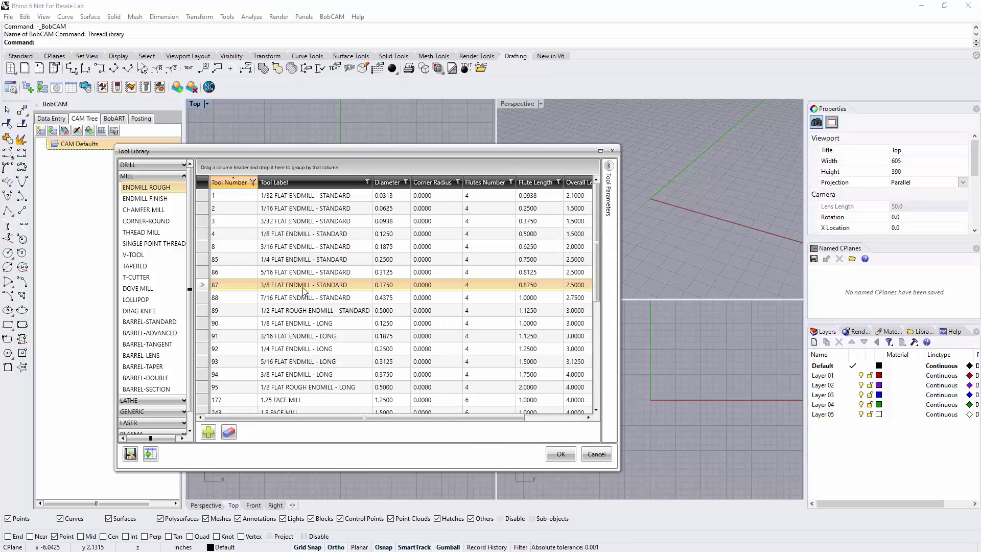
- Add a new tool to the Endmill Rough category and label it 1/2 DIA LONG
left_click(209, 434)
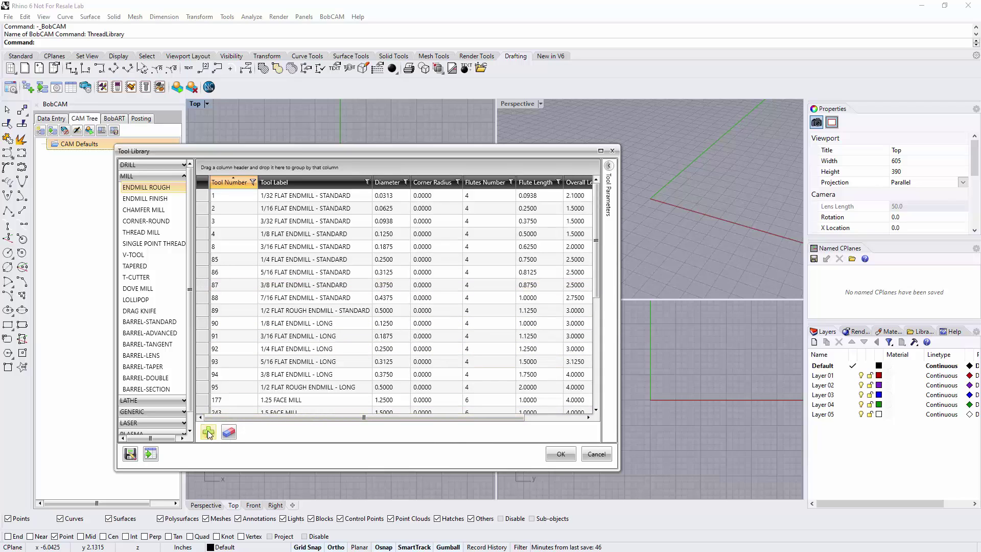
scroll(255, 389, "down", 6)
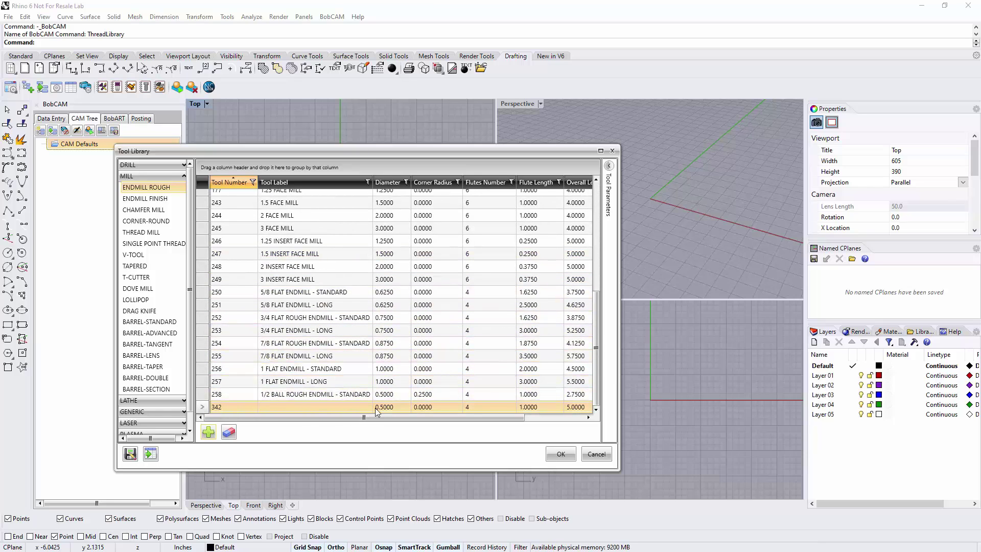
double_click(278, 407)
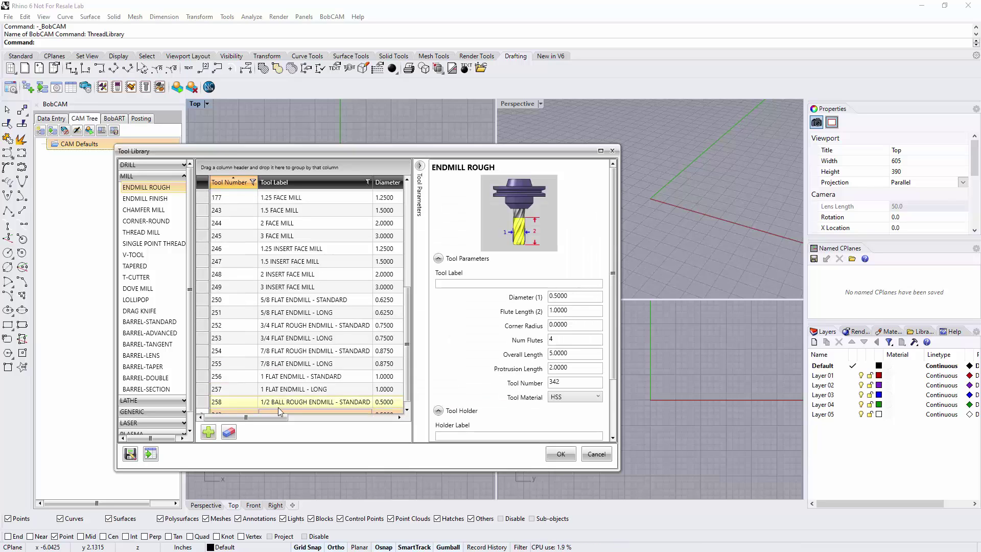
left_click(460, 283)
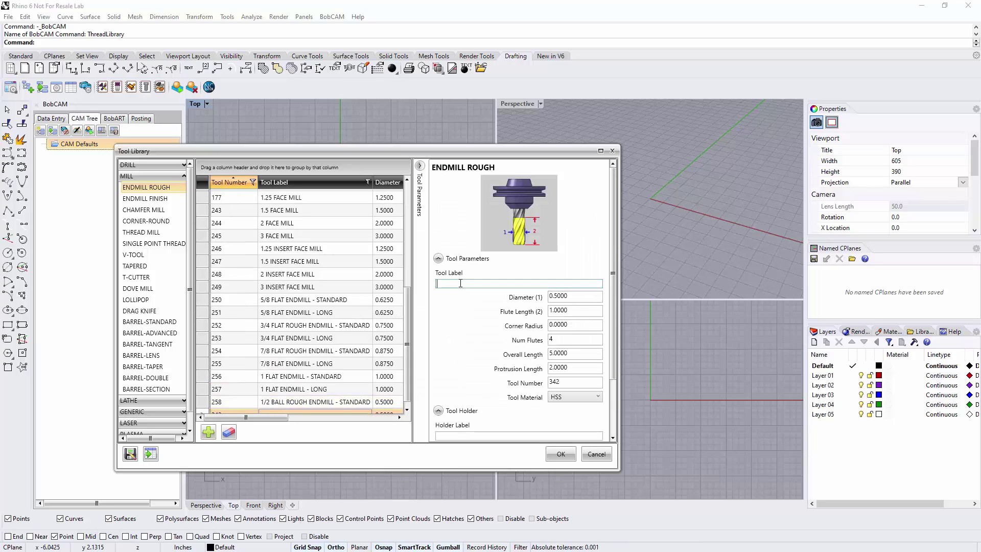
type("1/2 DIA LO")
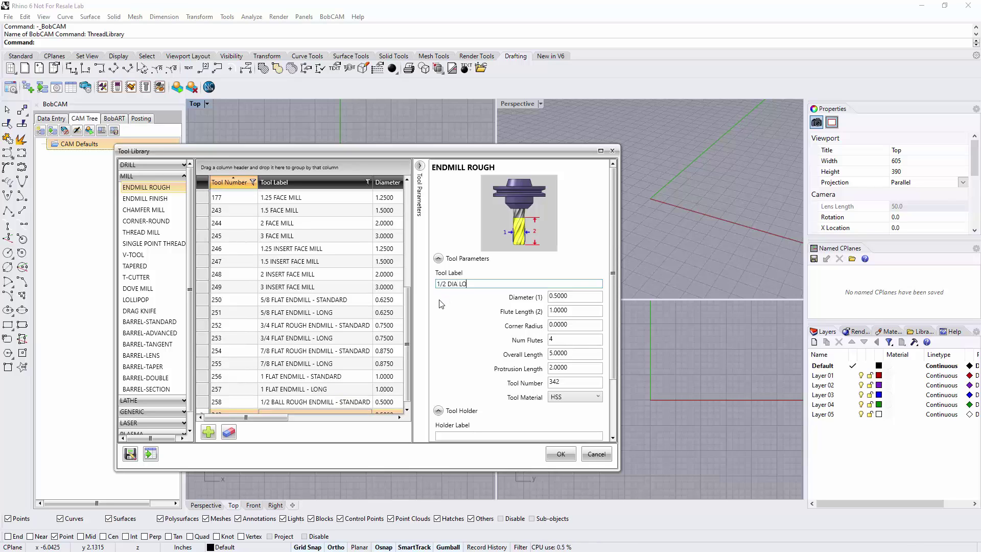
type("NG")
- Set the flute length of the new 1/2 DIA LONG tool to 1.5
key("Tab")
key("Tab")
type("1")
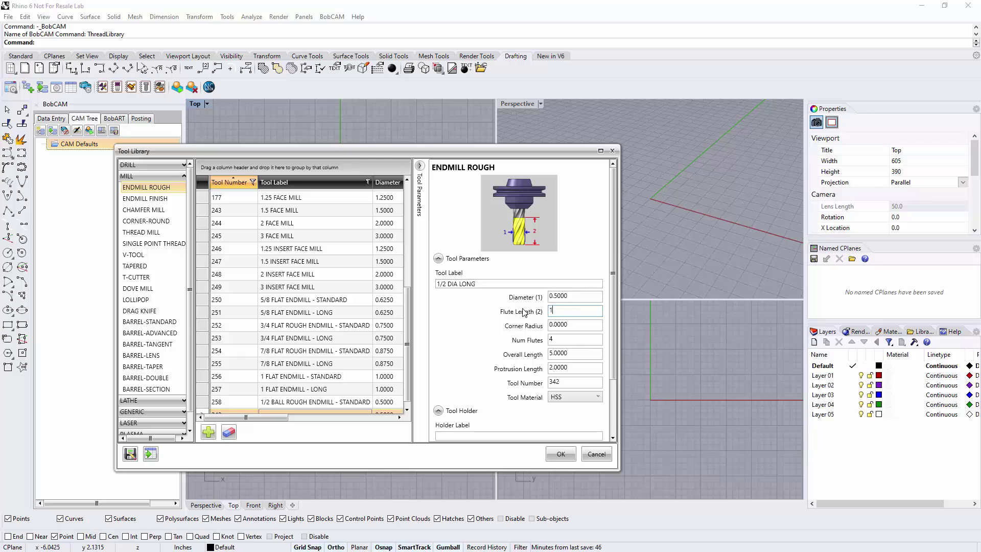
type(".5")
key("Tab")
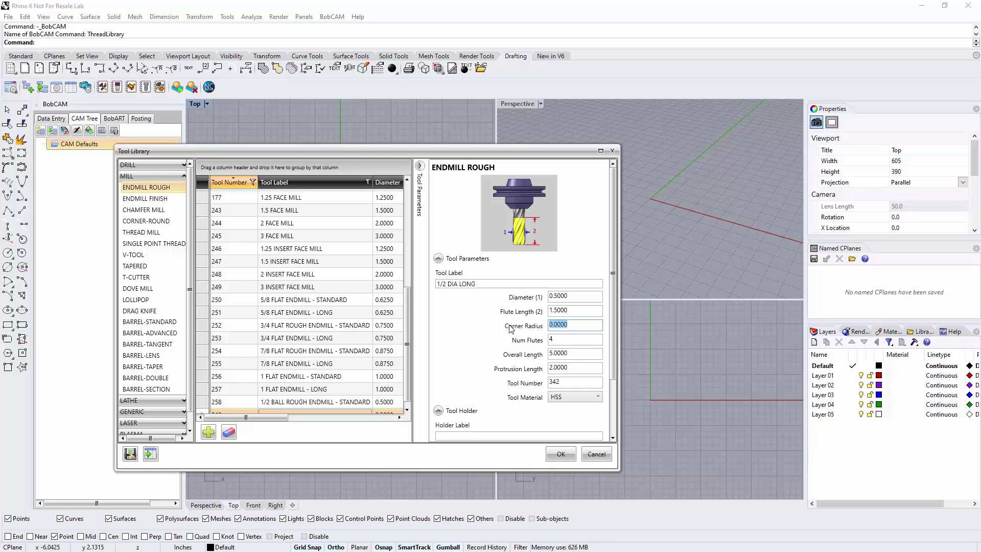
- Set the new tool's protrusion length to 4 and its tool material to CARBIDE
left_click(562, 338)
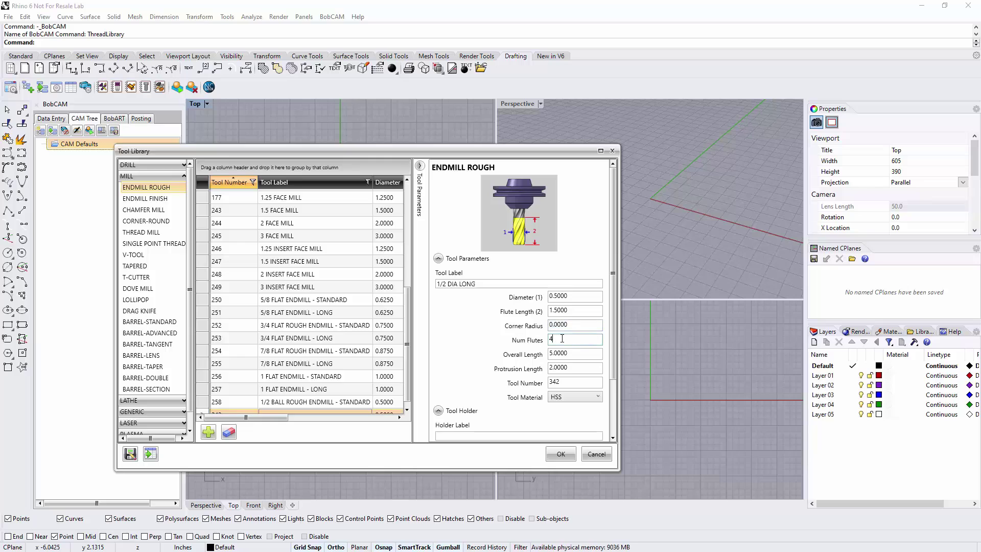
key("Tab")
key("Tab")
type("4")
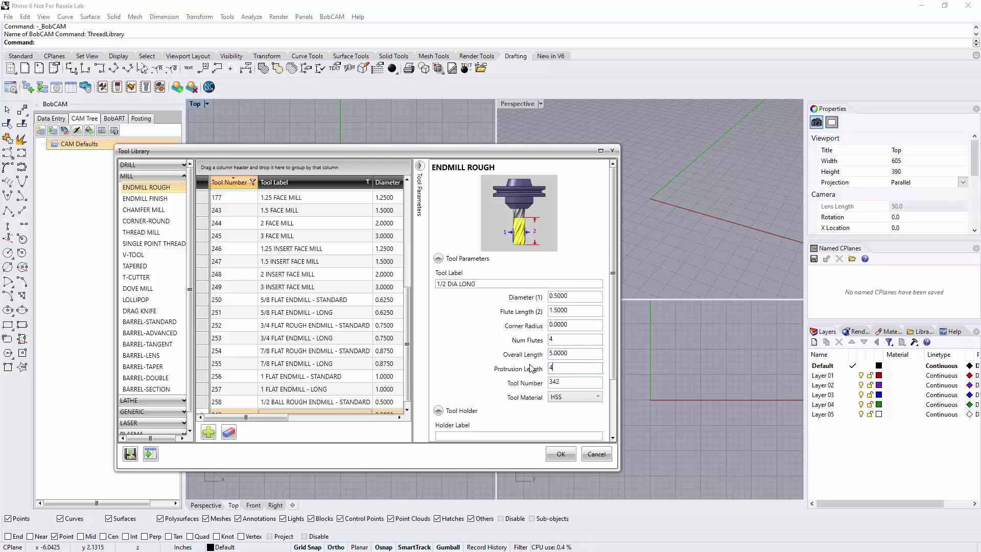
key("Tab")
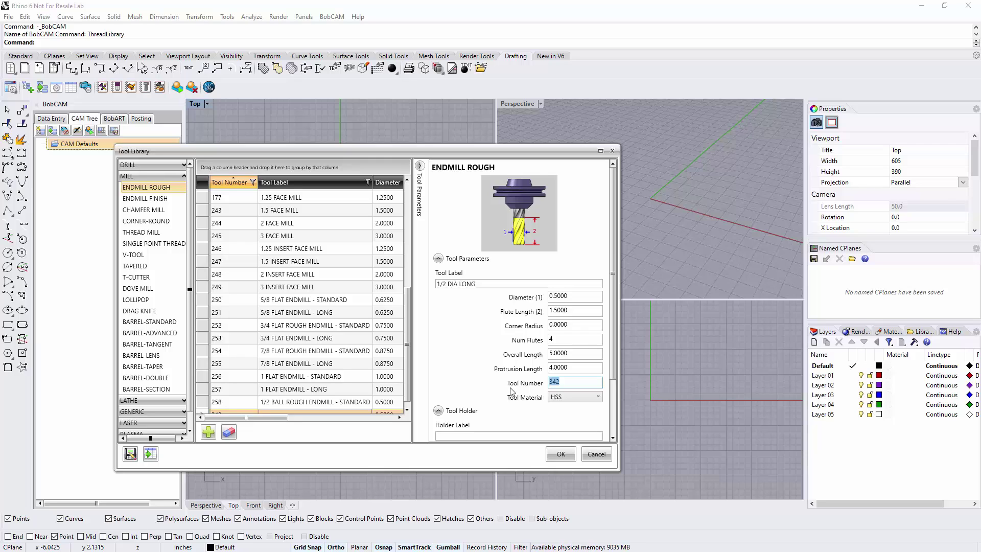
left_click(571, 398)
left_click(569, 424)
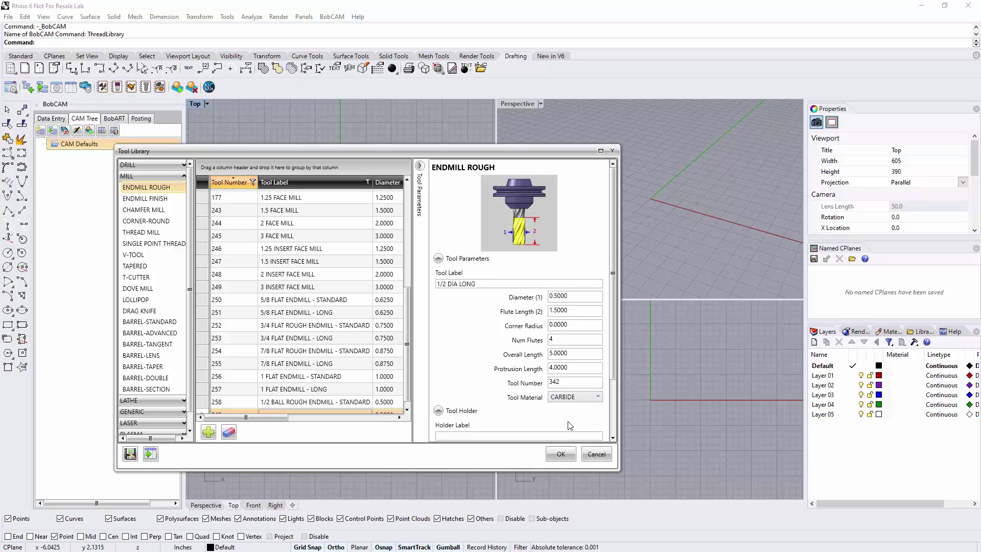
- Assign the 0.5 inch I.D. Arbor CAT 40 as the tool holder of the 1/2 DIA LONG tool
scroll(481, 337, "down", 2)
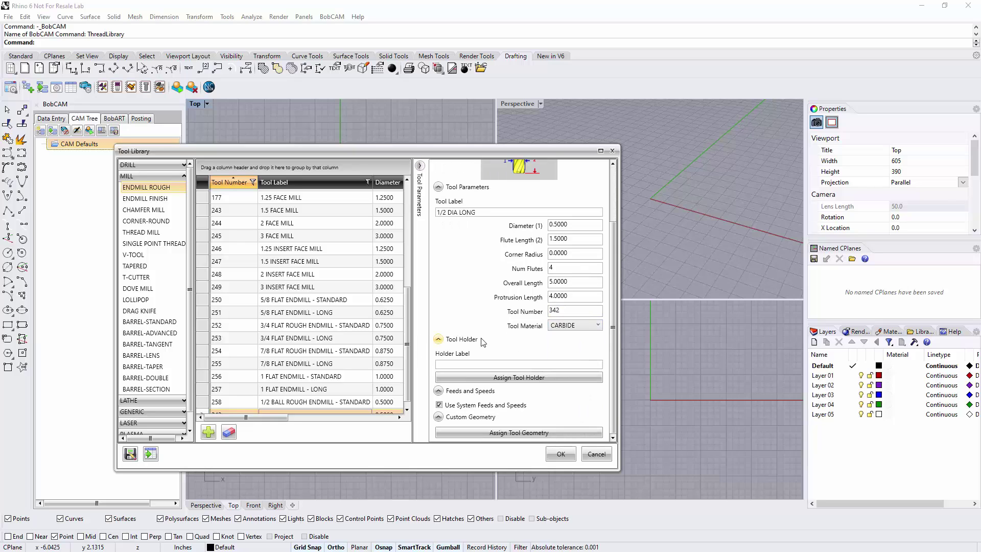
left_click(493, 378)
left_click(366, 231)
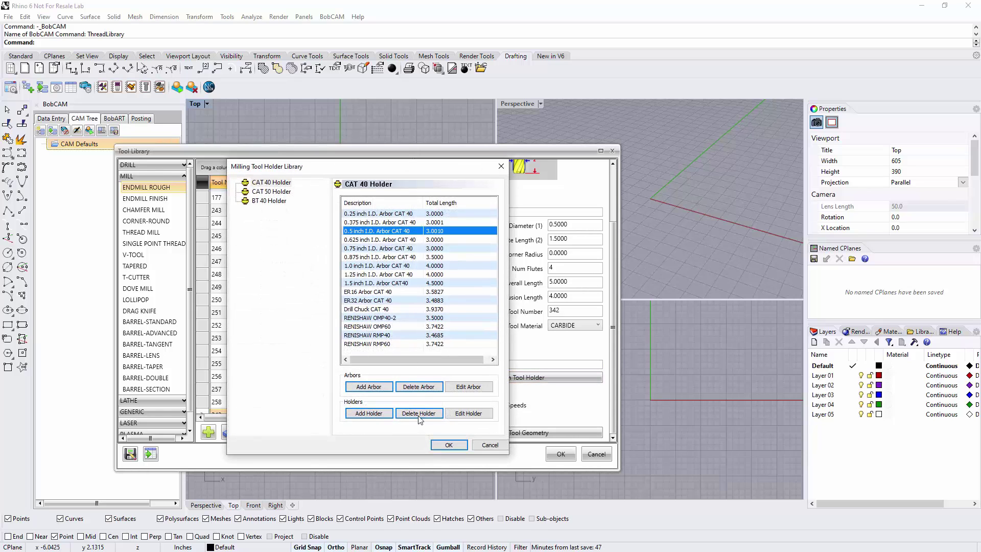
left_click(444, 447)
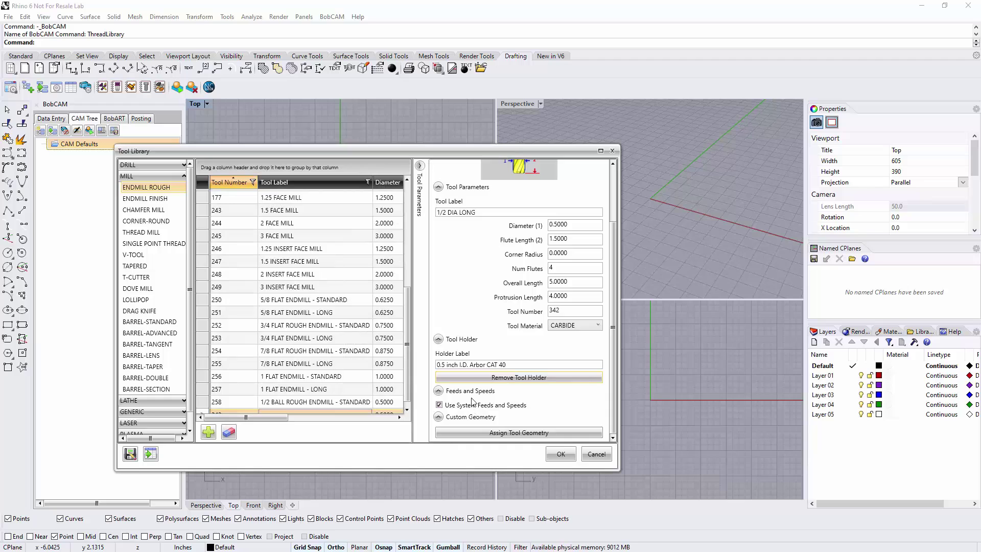
- Check the 1/2 DIA LONG entry in the full tool list and accept the tool library changes
left_click(420, 166)
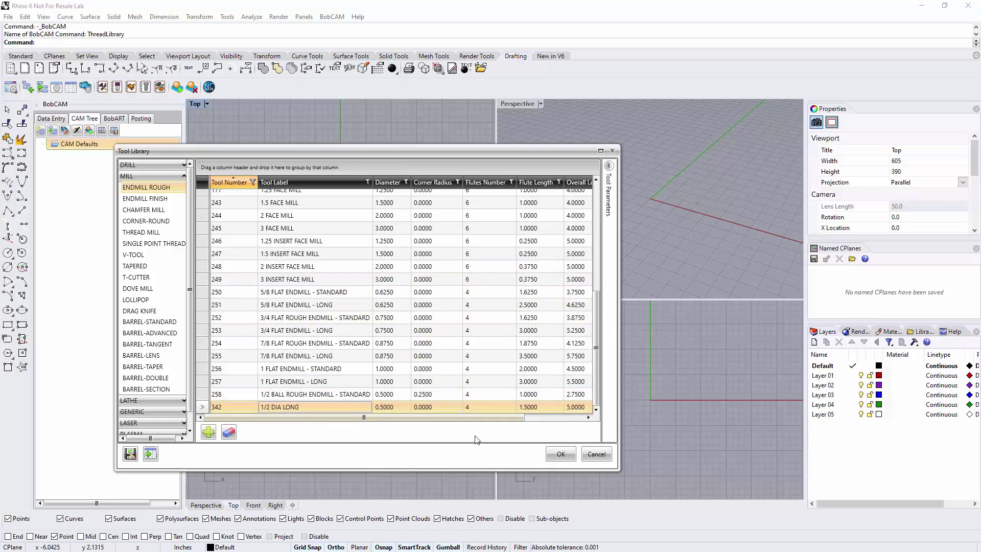
left_click_drag(500, 419, 420, 422)
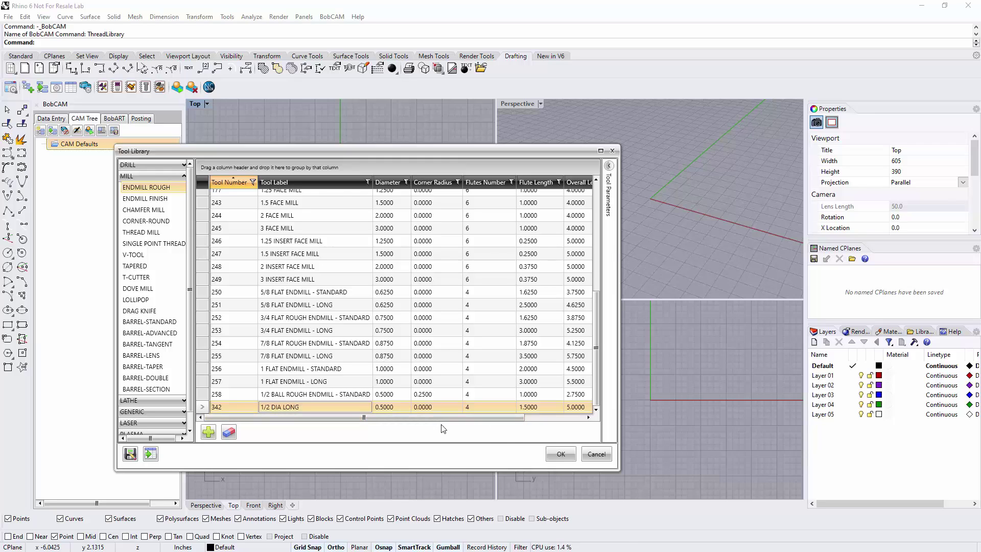
left_click(562, 455)
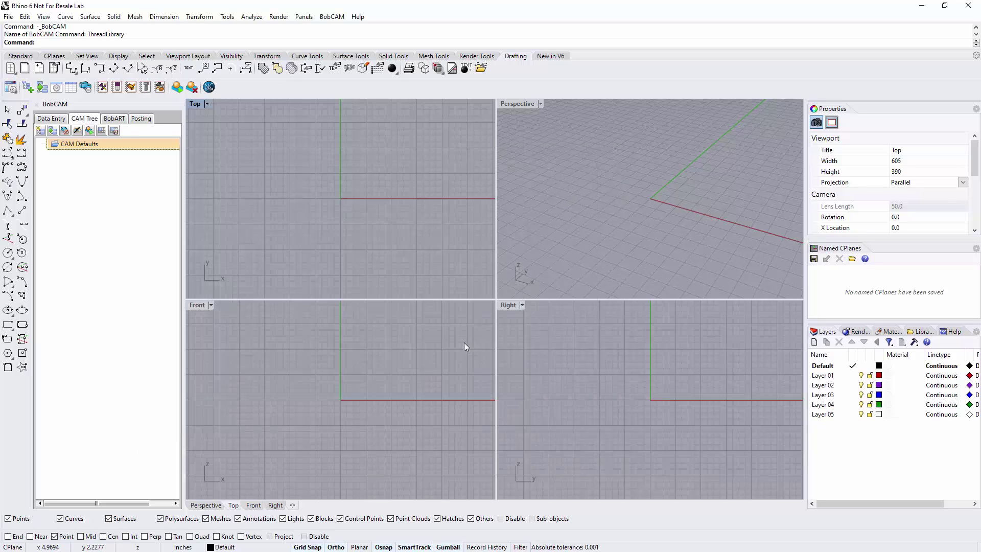
- Create a new Milling job with the BC_3x_Mill machine and the System Default parameter template
right_click(75, 146)
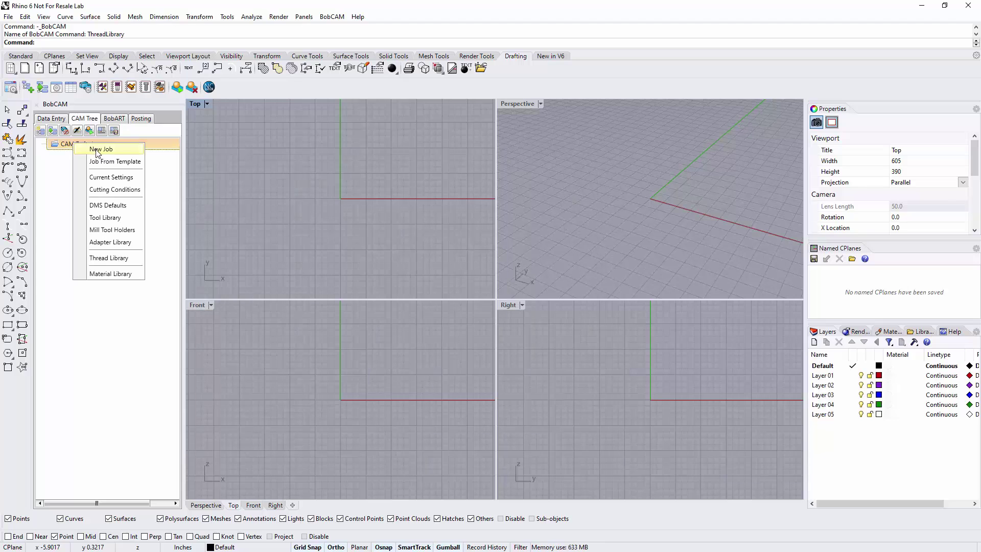
left_click(98, 151)
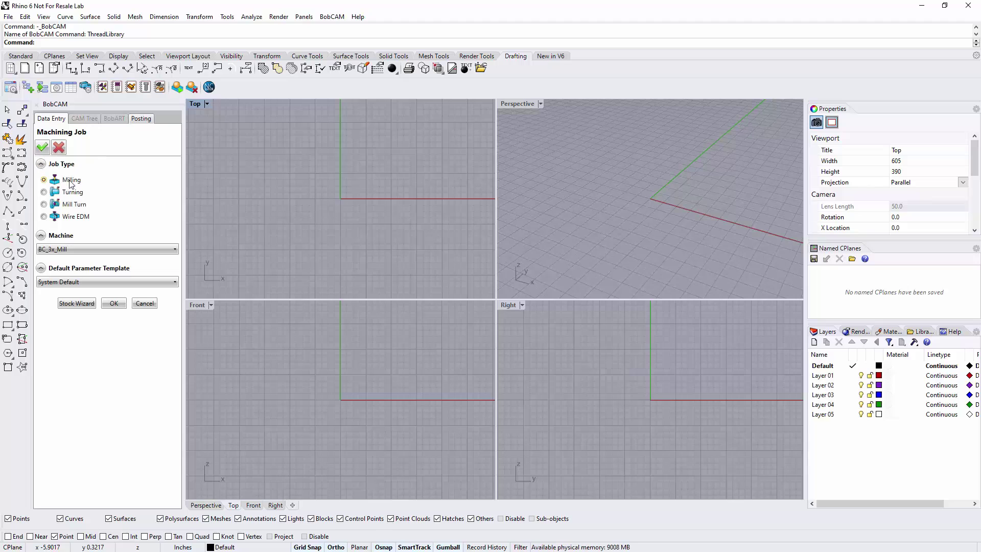
left_click(113, 303)
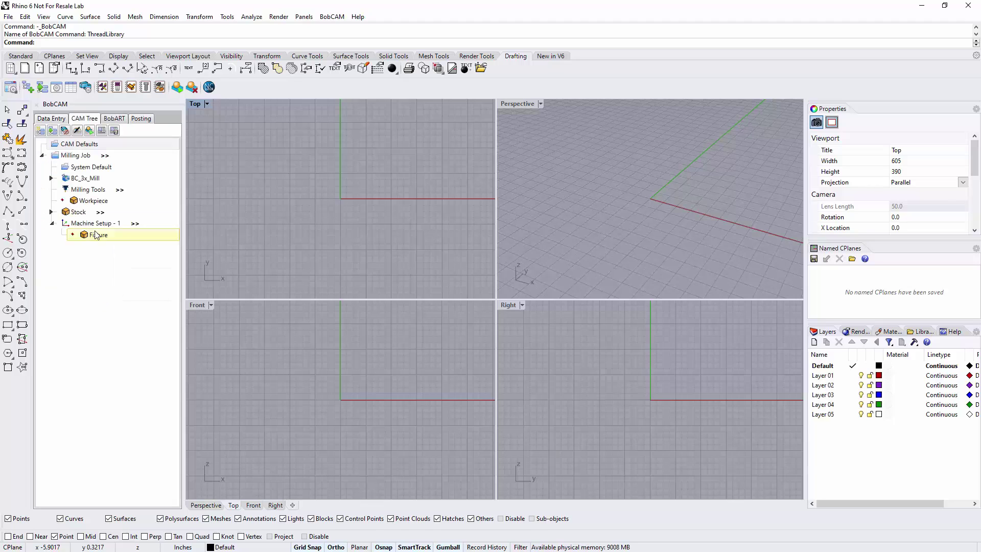
- Look through the mill tools in the milling job's tool library down to the 1/2 DIA LONG entry, and close the library
right_click(92, 190)
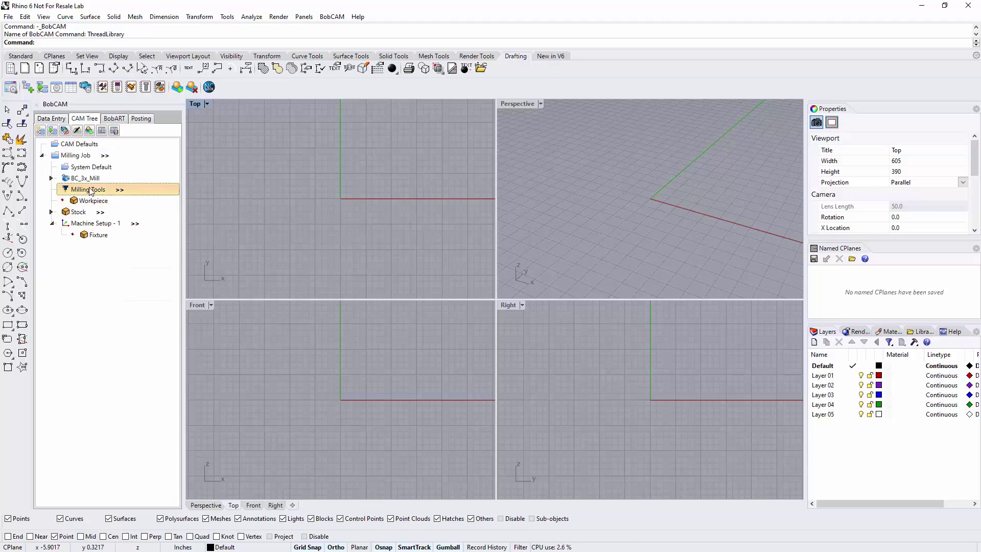
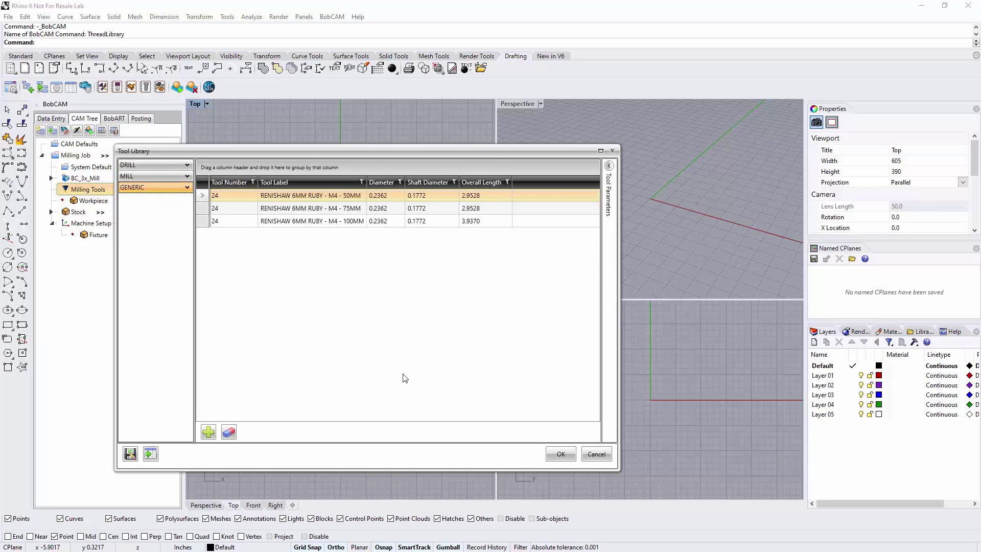
left_click(165, 176)
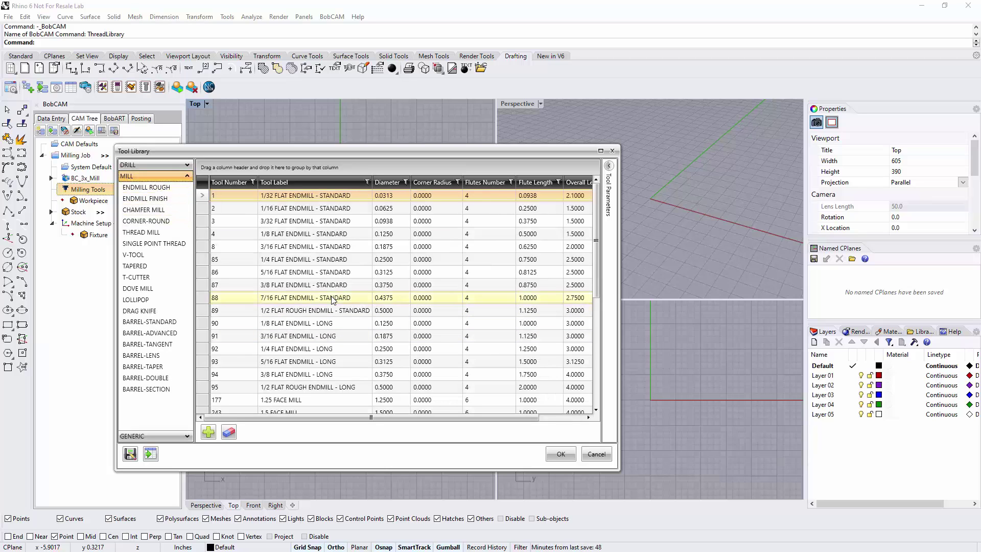
scroll(347, 317, "down", 5)
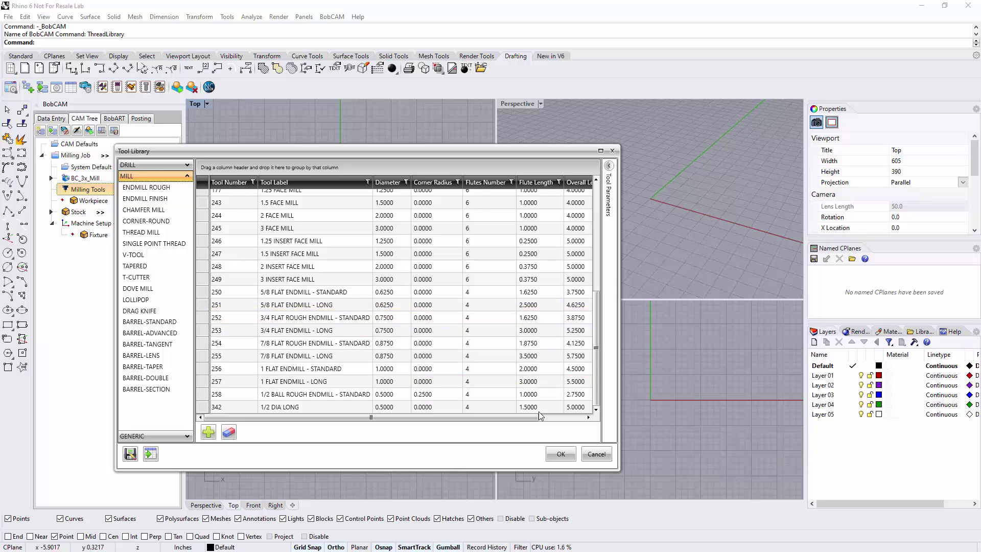
double_click(383, 302)
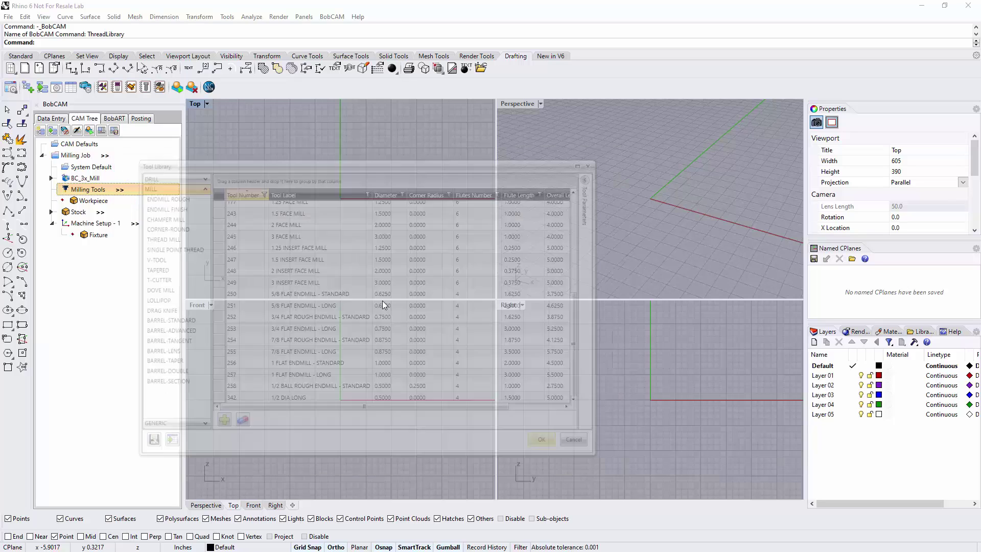
- Add the 1/2 FLAT ROUGH ENDMILL - STANDARD from the tool library to the milling job's tool crib under ENDMILL ROUGH
right_click(94, 192)
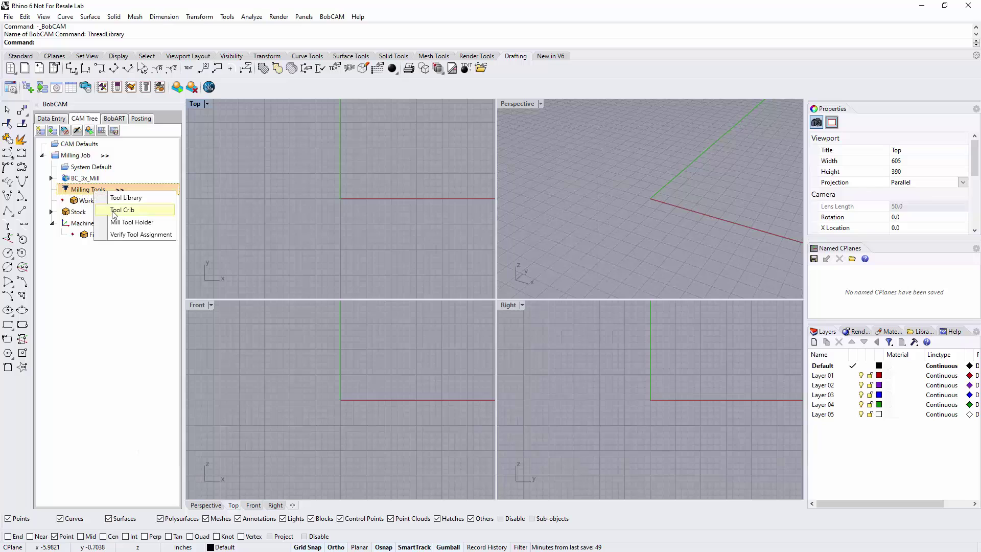
left_click(113, 211)
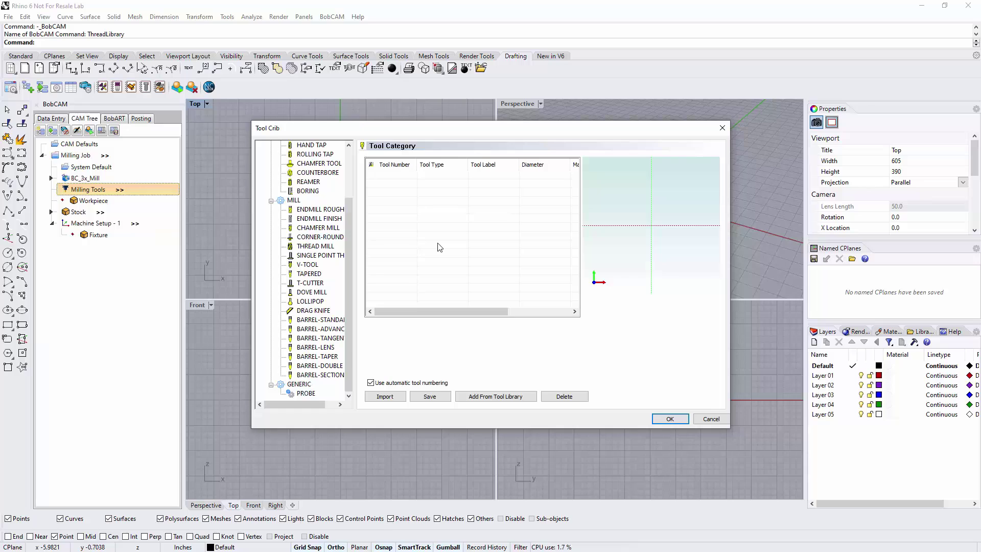
left_click(322, 210)
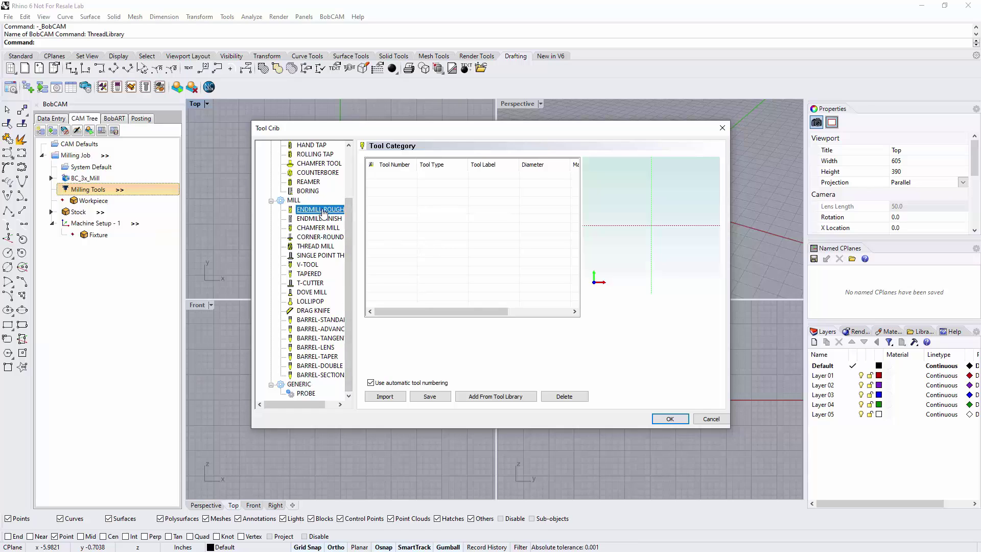
left_click(490, 397)
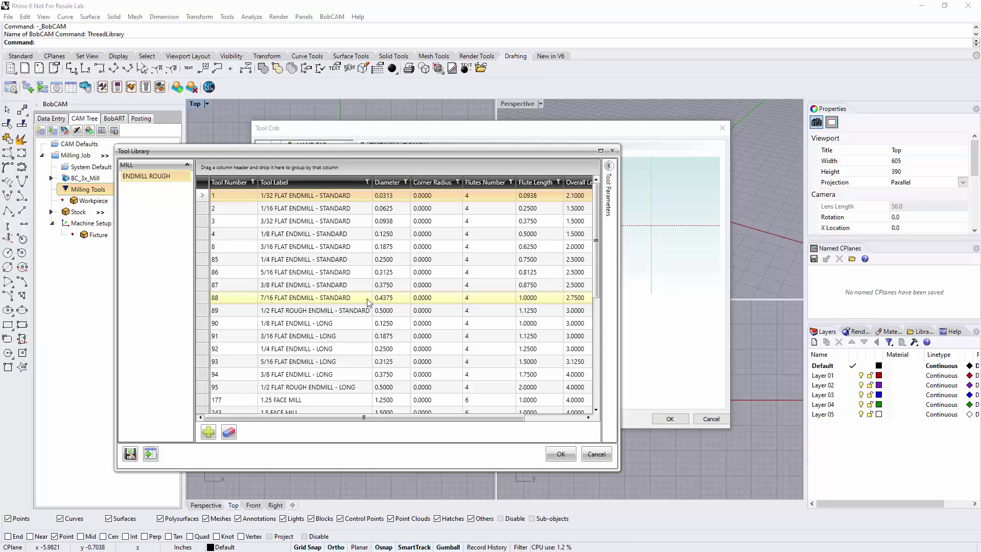
left_click(309, 311)
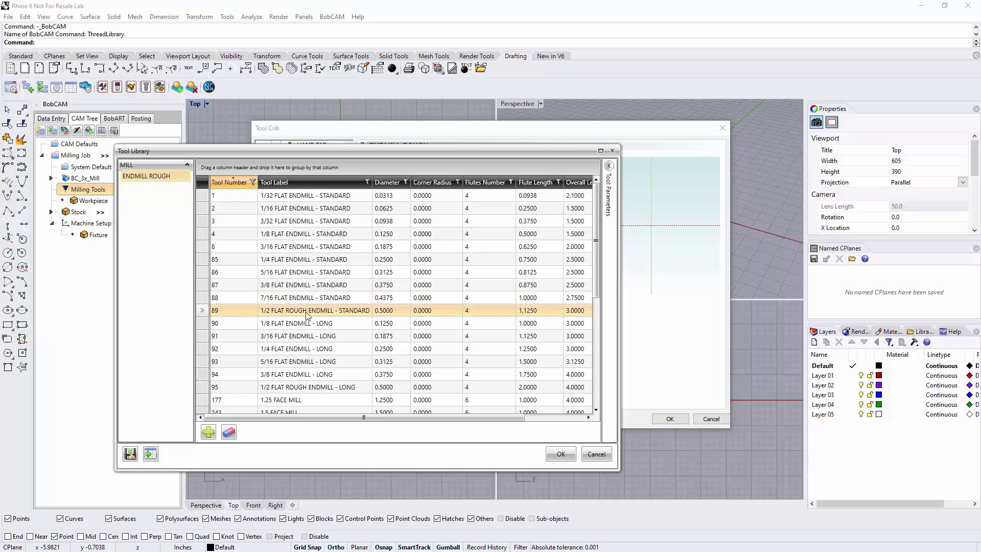
left_click(561, 454)
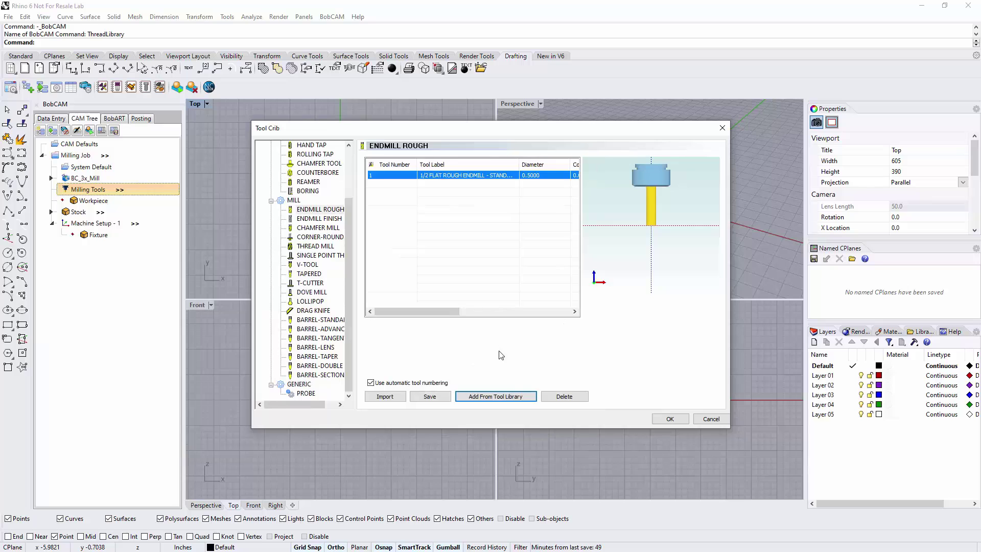
- Add the custom 1/2 DIA LONG roughing endmill from the tool library to the tool crib
left_click(500, 397)
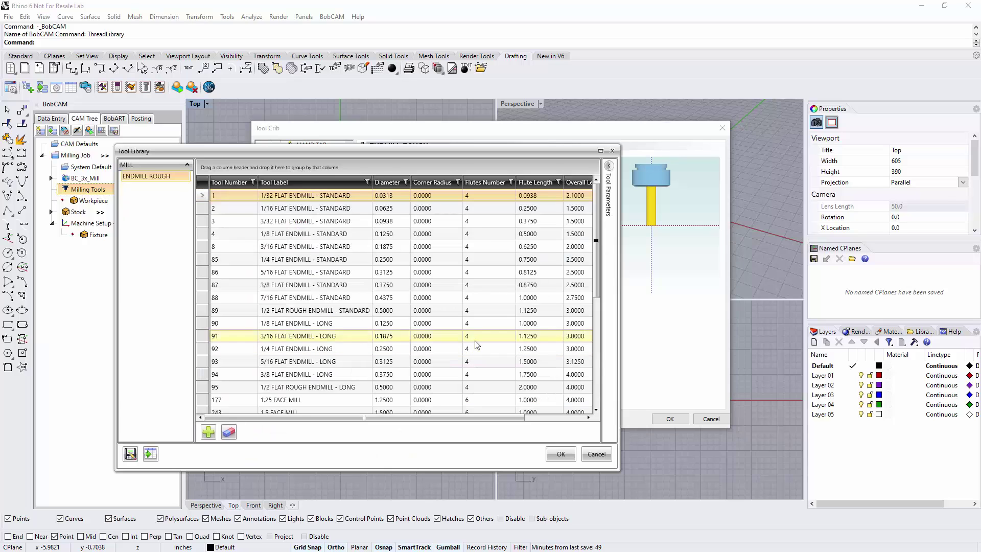
scroll(381, 338, "down", 10)
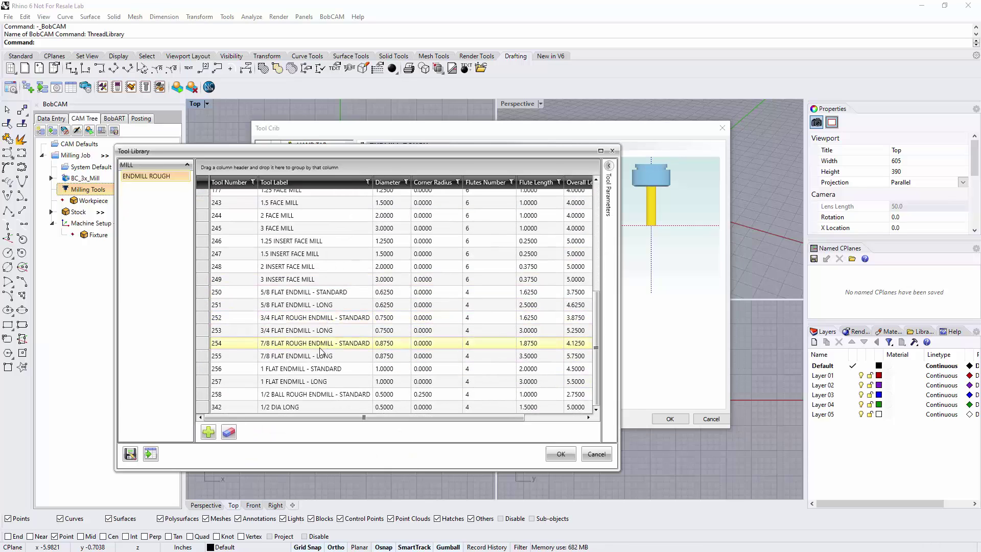
left_click(307, 406)
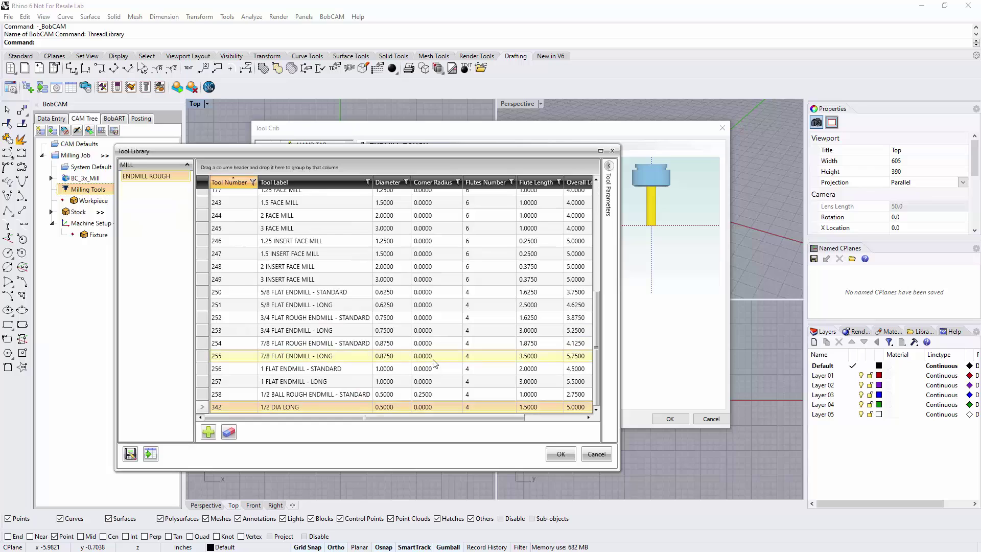
left_click(561, 454)
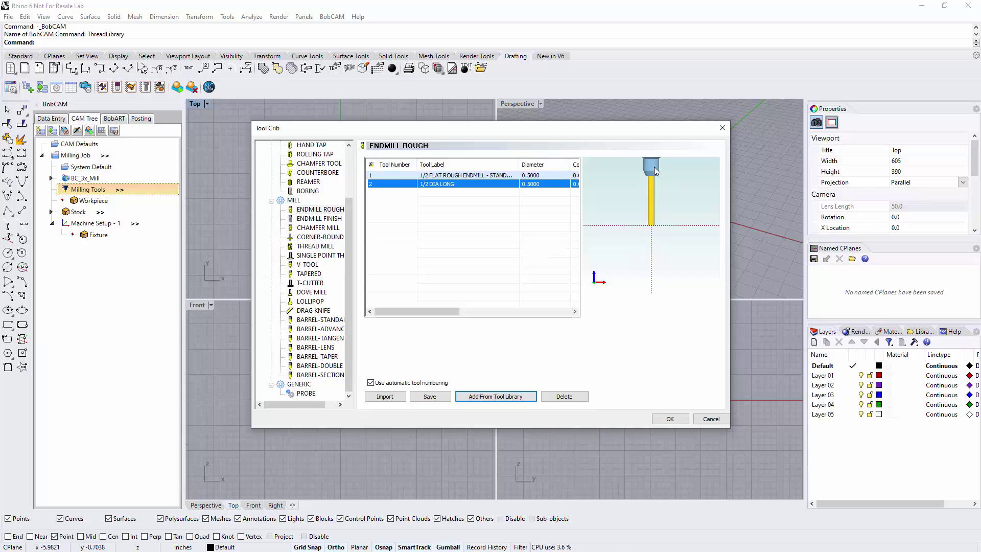
- Inspect the preview of the 1/2 DIA LONG tool with its holder and accept the tool crib
scroll(651, 194, "up", 2)
scroll(649, 194, "up", 3)
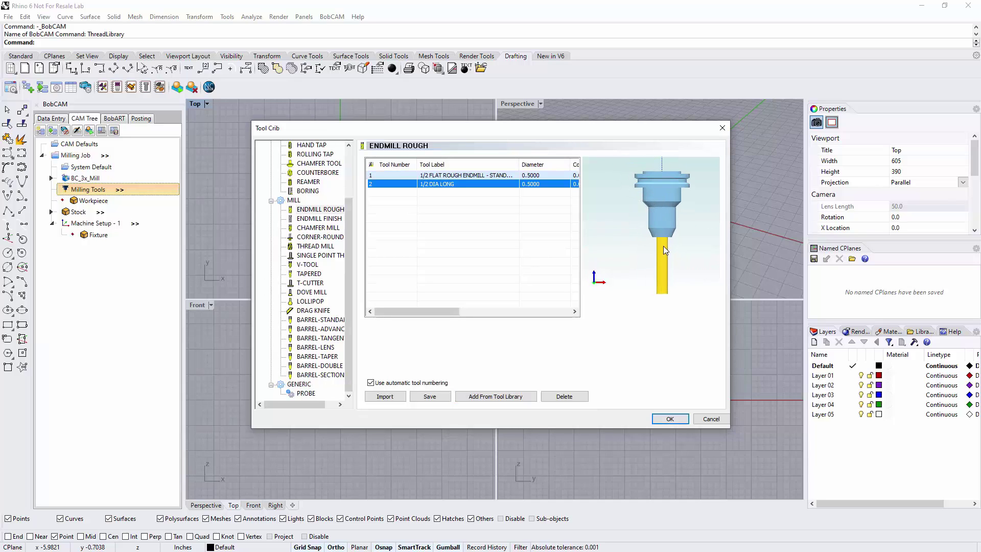
scroll(659, 251, "down", 5)
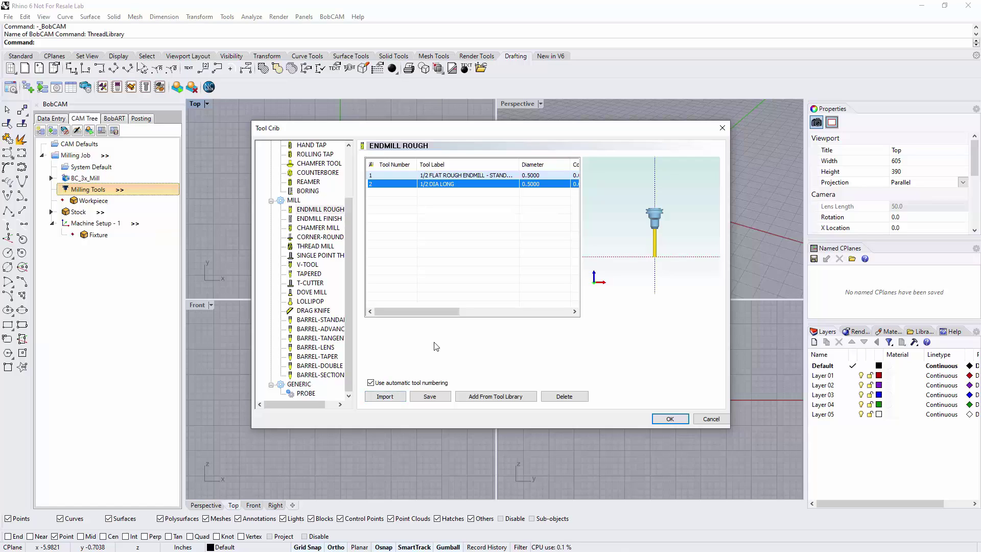
left_click(670, 419)
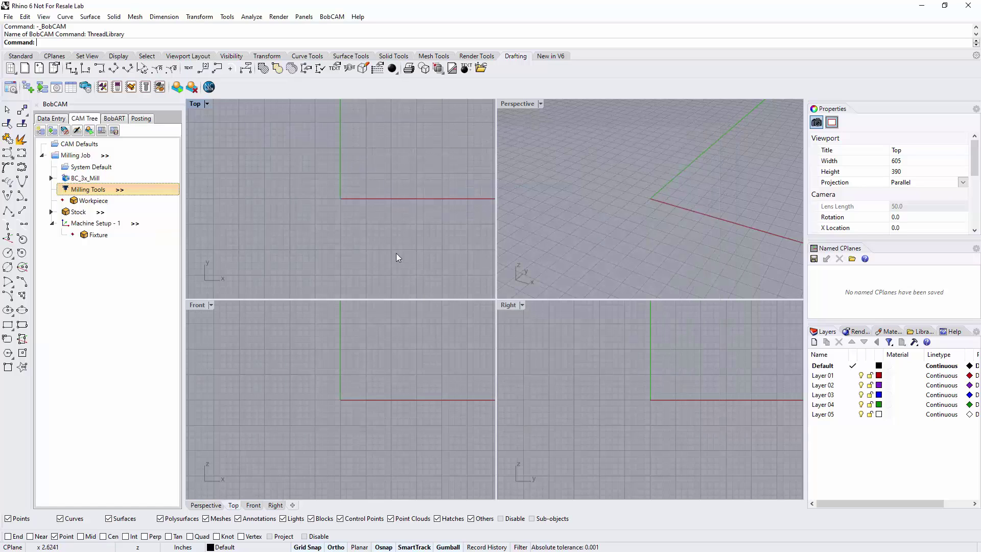